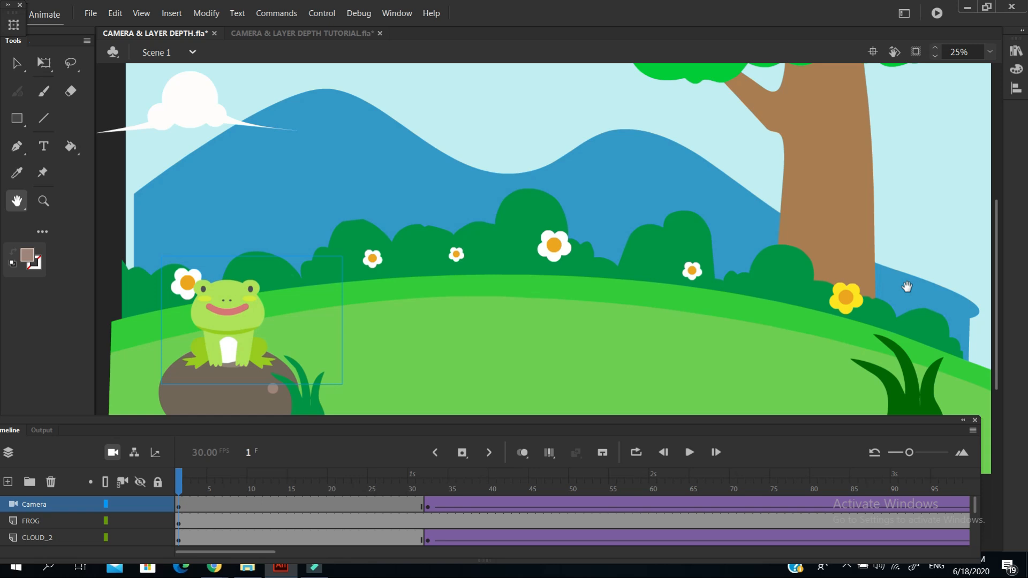
- Test the scene of the finished CAMERA & LAYER DEPTH animation, watch it, and close the preview
{"action": "left_click", "coordinate": [324, 14]}
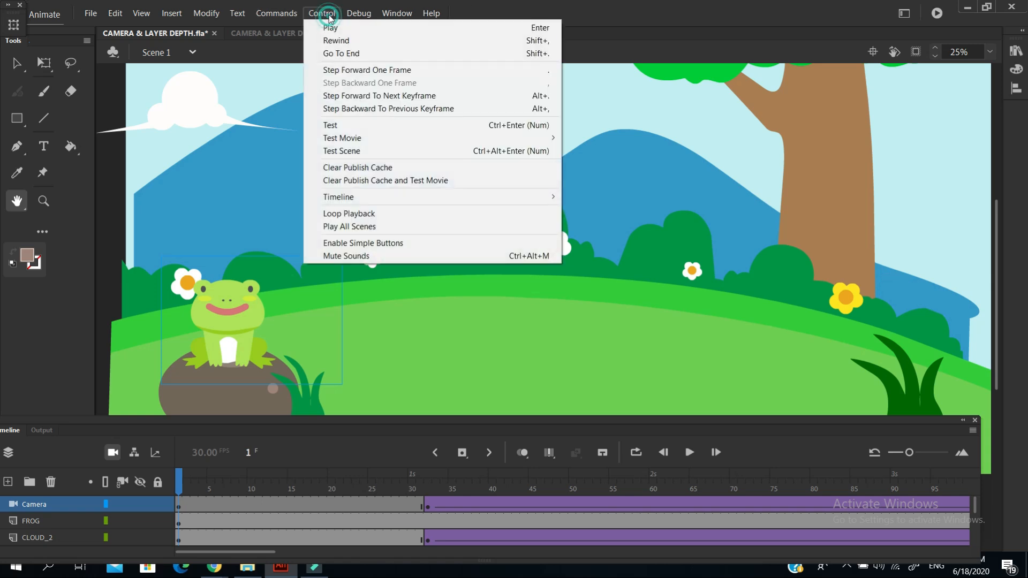
{"action": "left_click", "coordinate": [354, 152]}
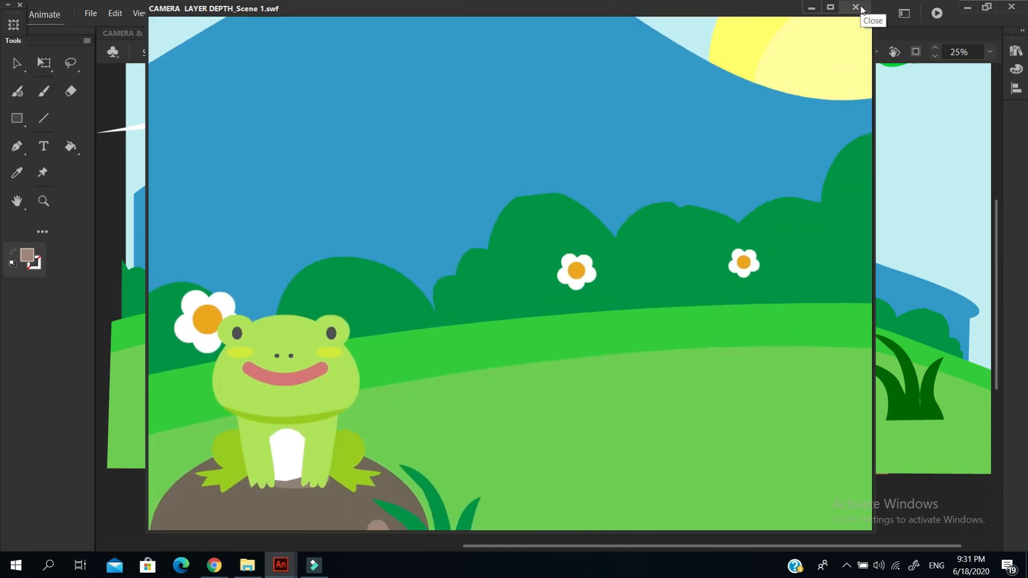
{"action": "left_click", "coordinate": [856, 8]}
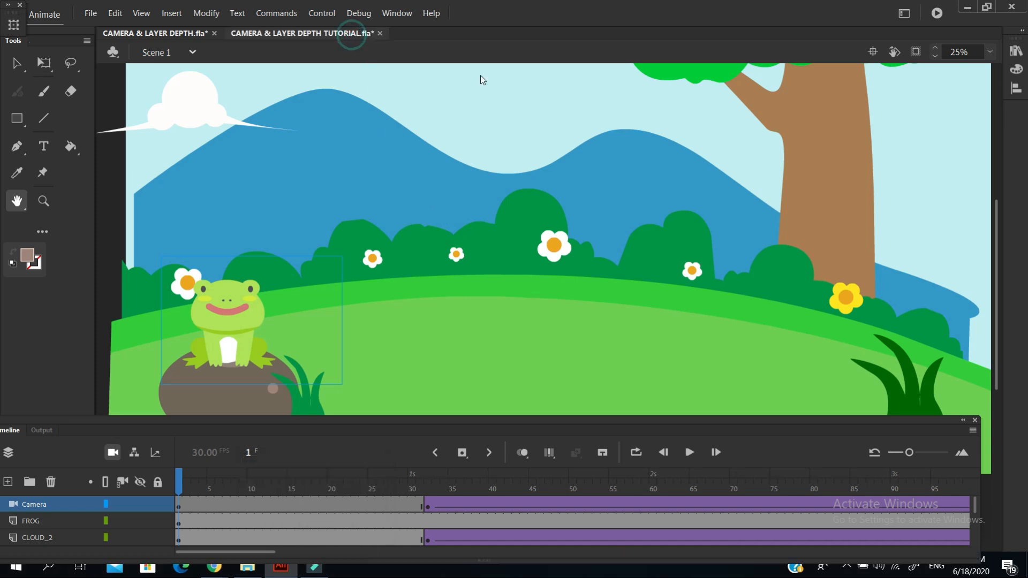
- Switch to the CAMERA & LAYER DEPTH TUTORIAL.fla document and enlarge the timeline until all layers from FROG to SKY are visible
{"action": "left_click", "coordinate": [356, 33]}
{"action": "left_click_drag", "start_coordinate": [254, 429], "coordinate": [301, 263]}
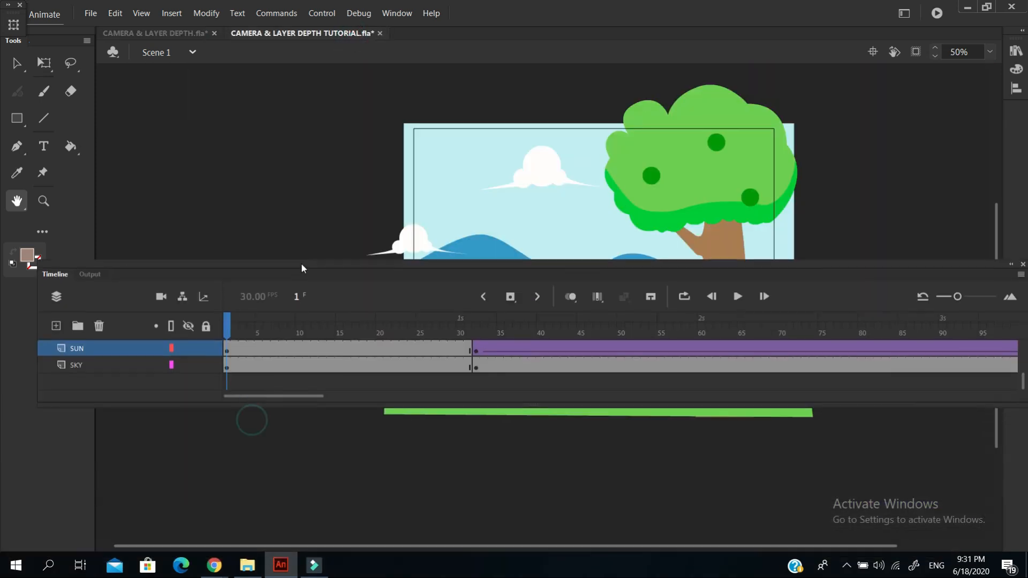
{"action": "left_click_drag", "start_coordinate": [284, 408], "coordinate": [292, 539]}
{"action": "left_click_drag", "start_coordinate": [294, 262], "coordinate": [293, 325]}
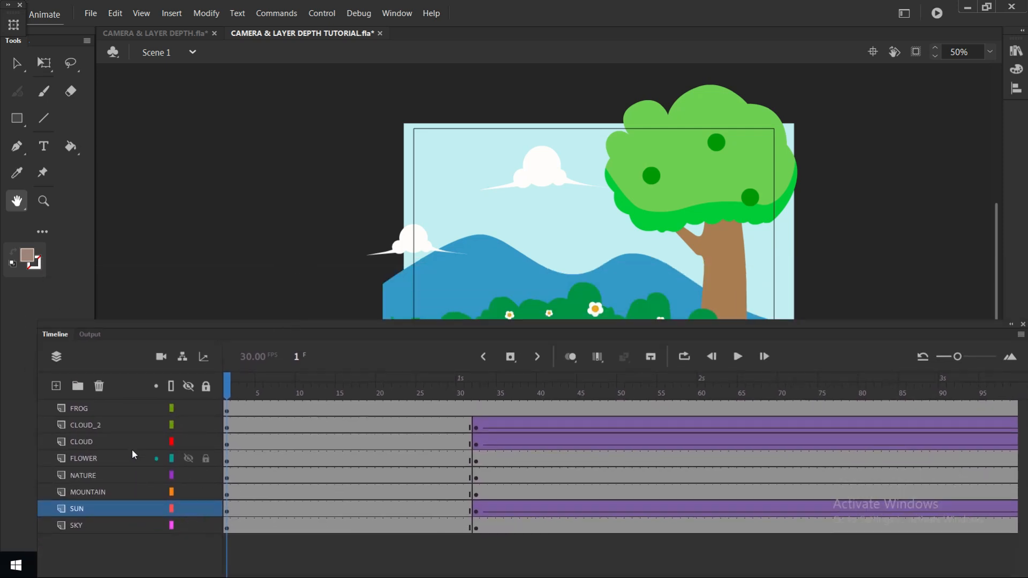
- Examine the SKY and SUN layers and scrub the timeline to frame 74 to view the sun's motion
{"action": "left_click", "coordinate": [104, 525]}
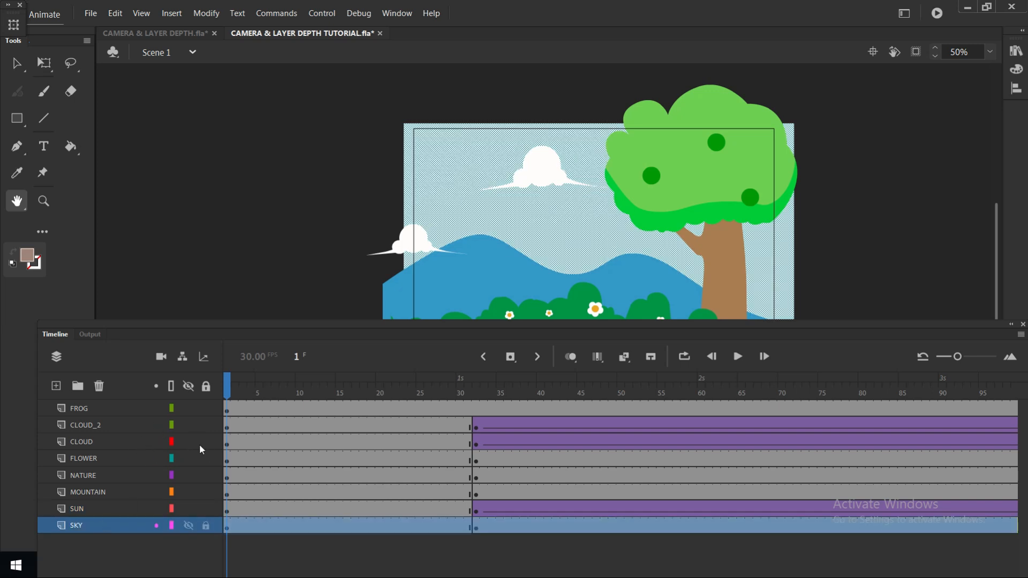
{"action": "left_click", "coordinate": [116, 509]}
{"action": "left_click", "coordinate": [548, 389]}
{"action": "left_click_drag", "start_coordinate": [547, 386], "coordinate": [789, 386]}
{"action": "left_click", "coordinate": [814, 387]}
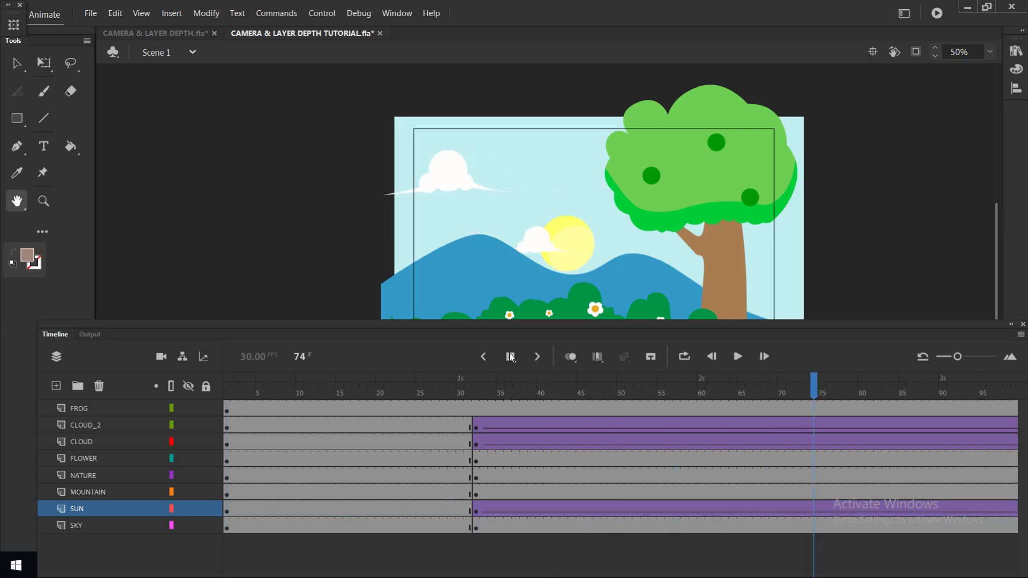
- Examine the artwork on the MOUNTAIN, NATURE, FLOWER, CLOUD, CLOUD_2 and FROG layers in turn
{"action": "left_click", "coordinate": [130, 495]}
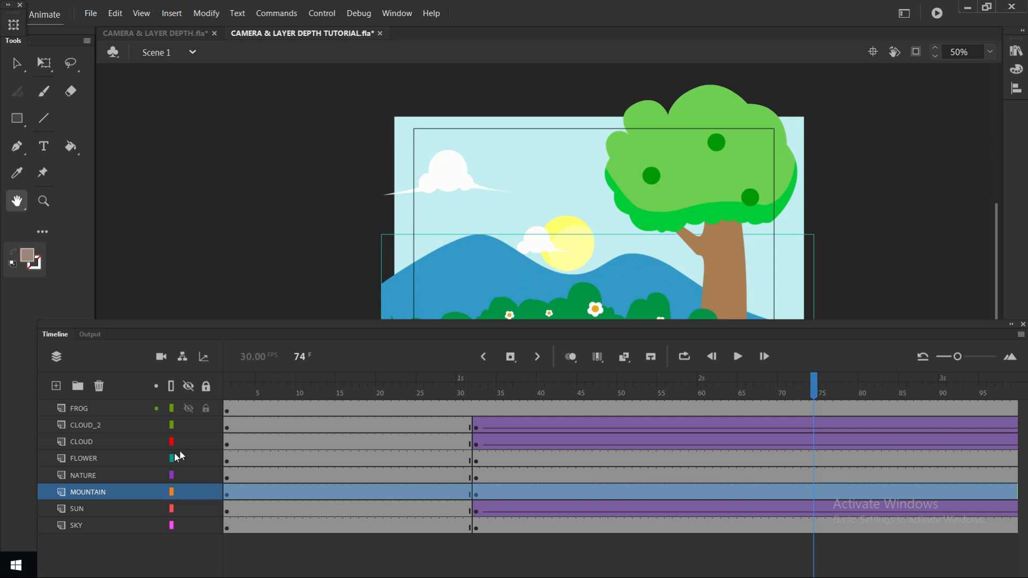
{"action": "left_click", "coordinate": [124, 478]}
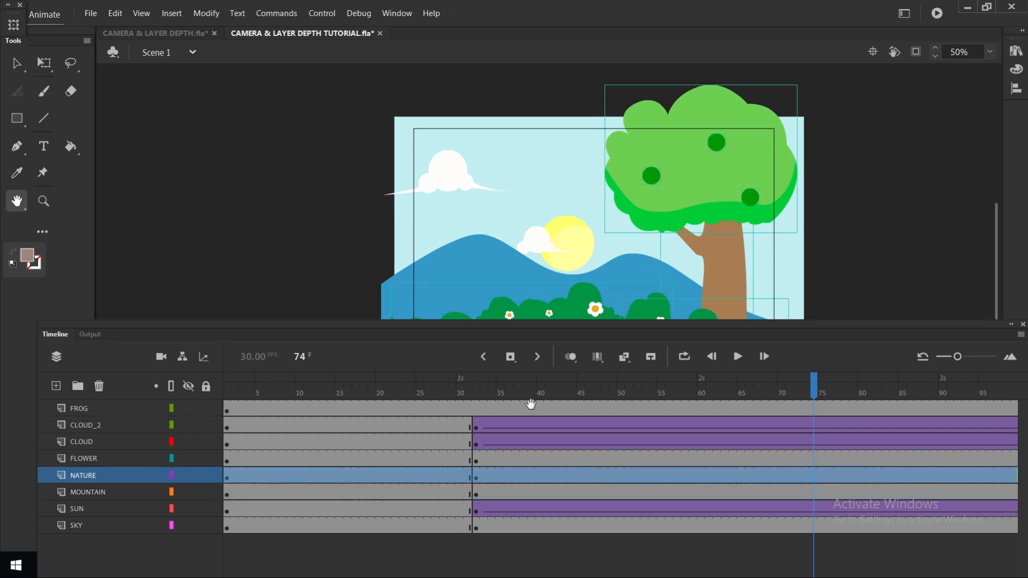
{"action": "left_click_drag", "start_coordinate": [505, 331], "coordinate": [515, 418]}
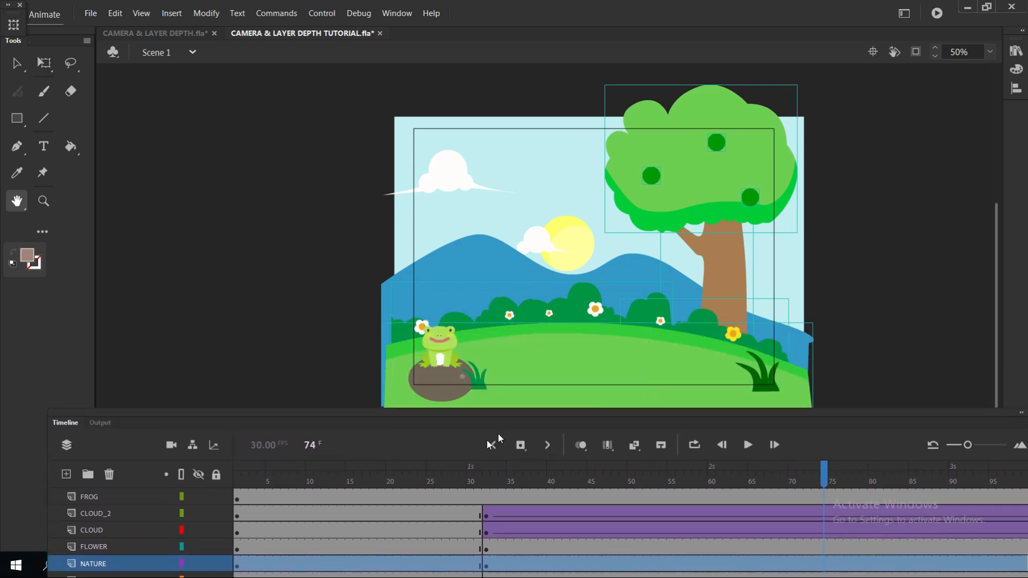
{"action": "left_click_drag", "start_coordinate": [477, 409], "coordinate": [497, 245]}
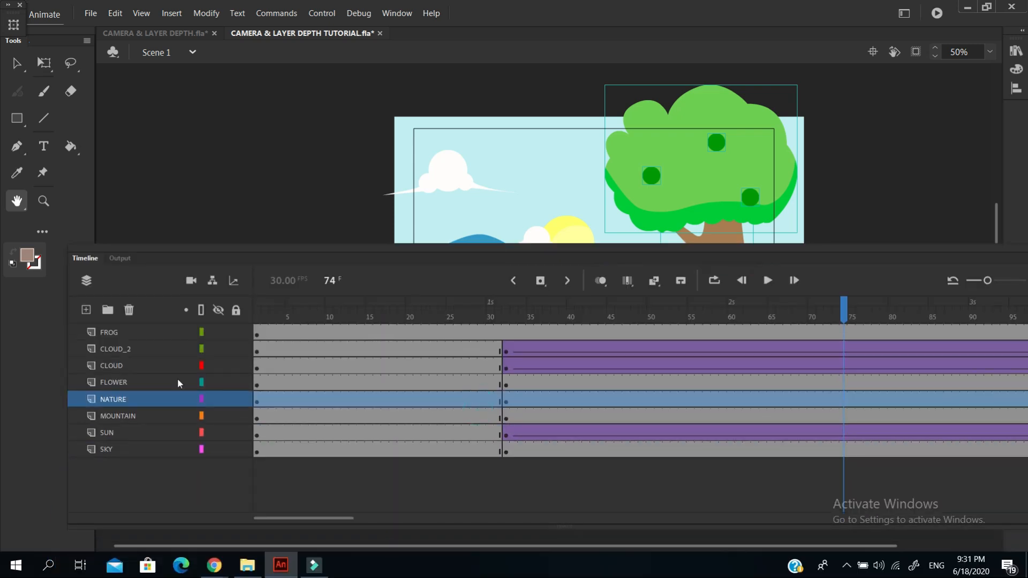
{"action": "left_click", "coordinate": [138, 382]}
{"action": "left_click_drag", "start_coordinate": [261, 247], "coordinate": [297, 270]}
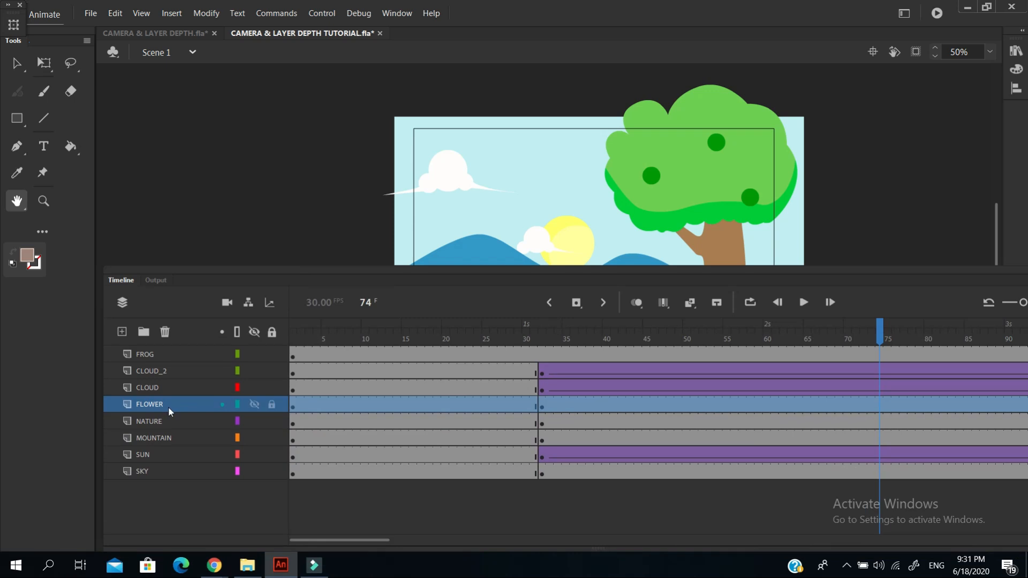
{"action": "left_click", "coordinate": [173, 388]}
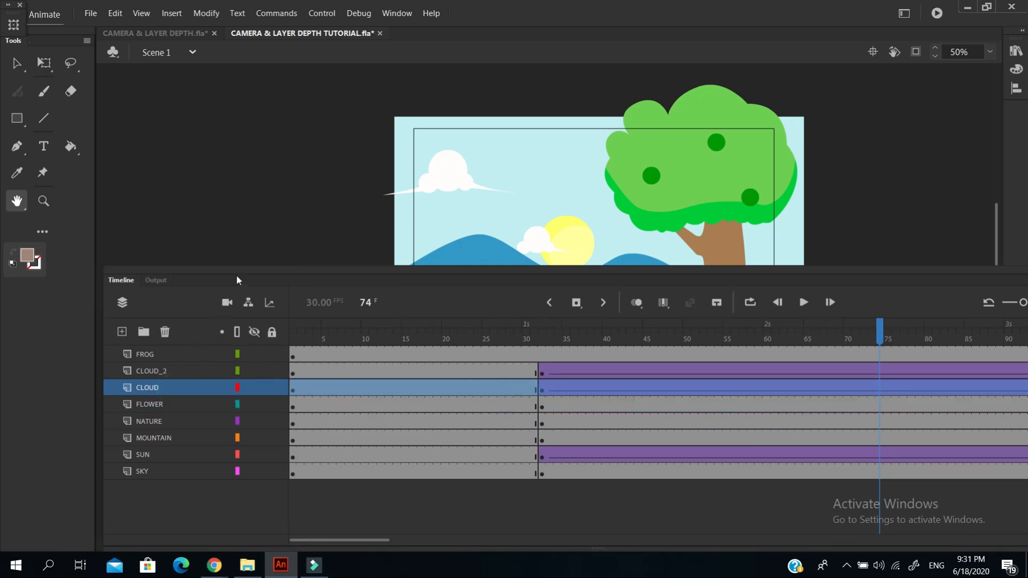
{"action": "left_click_drag", "start_coordinate": [358, 268], "coordinate": [316, 347]}
{"action": "left_click", "coordinate": [131, 446]}
{"action": "left_click", "coordinate": [140, 433]}
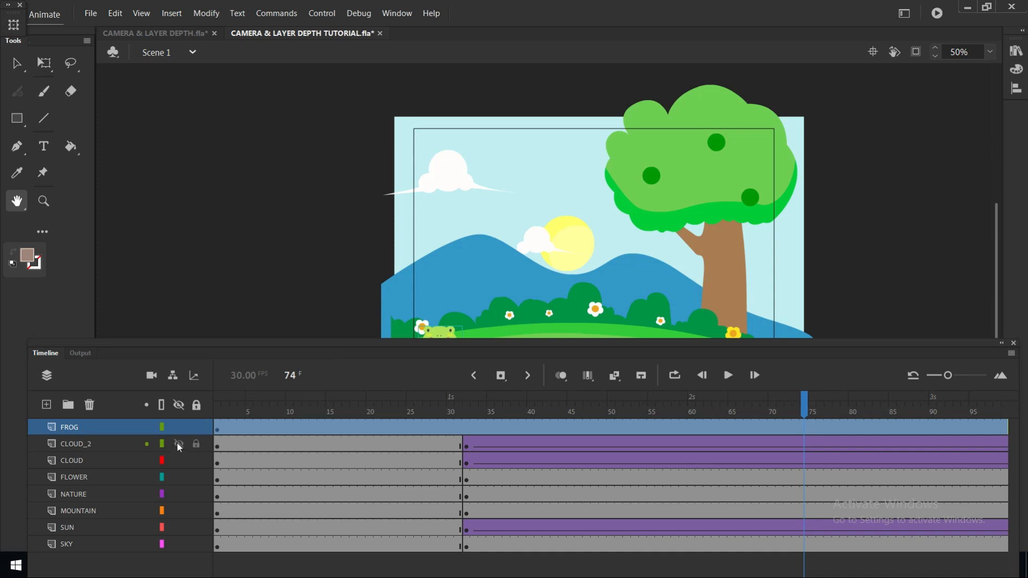
- Reposition the timeline so the frog scene is in view and add a camera to the document
{"action": "left_click_drag", "start_coordinate": [218, 342], "coordinate": [252, 382]}
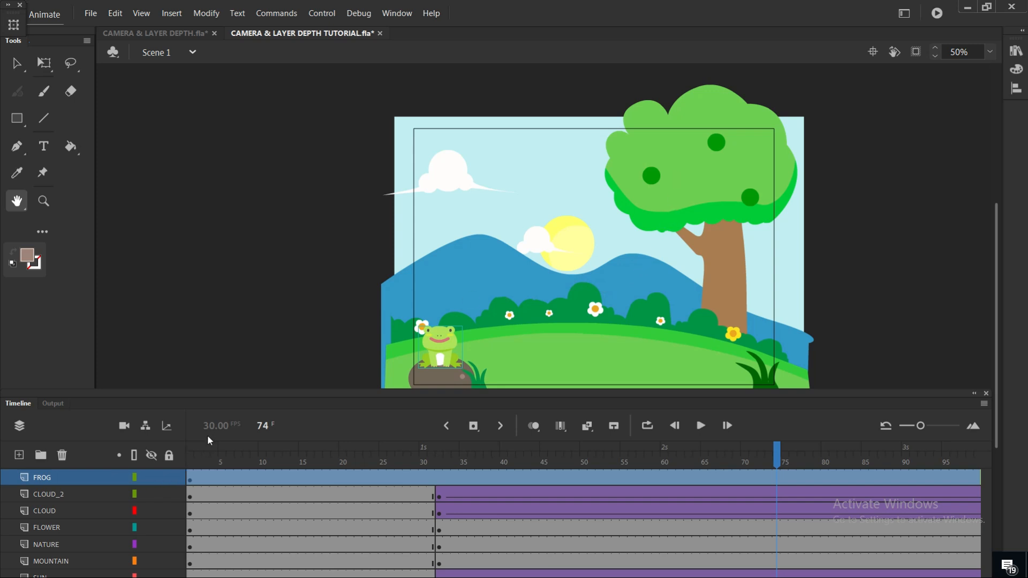
{"action": "left_click_drag", "start_coordinate": [241, 396], "coordinate": [241, 414]}
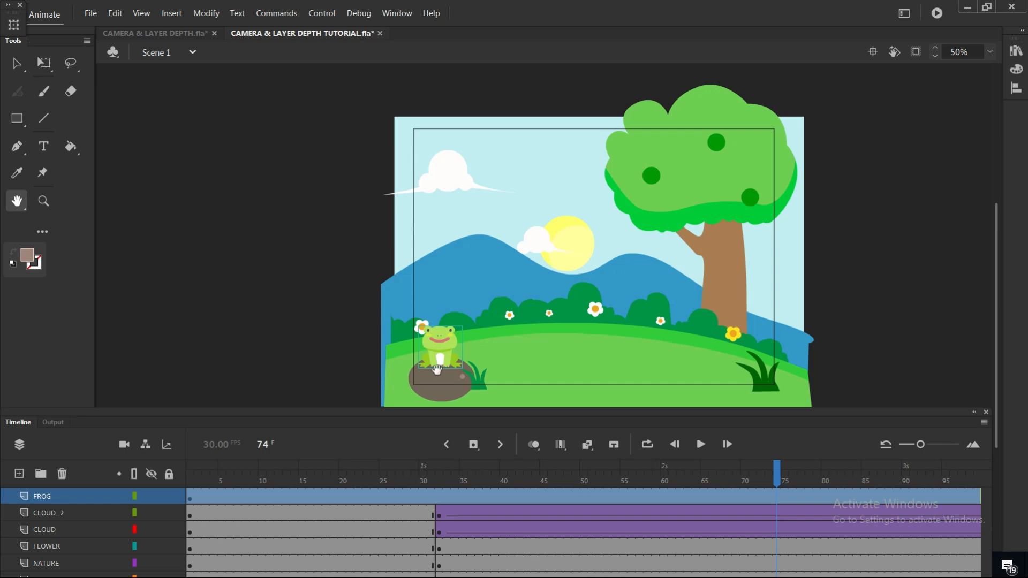
{"action": "left_click_drag", "start_coordinate": [374, 413], "coordinate": [397, 374]}
{"action": "left_click_drag", "start_coordinate": [229, 390], "coordinate": [234, 375]}
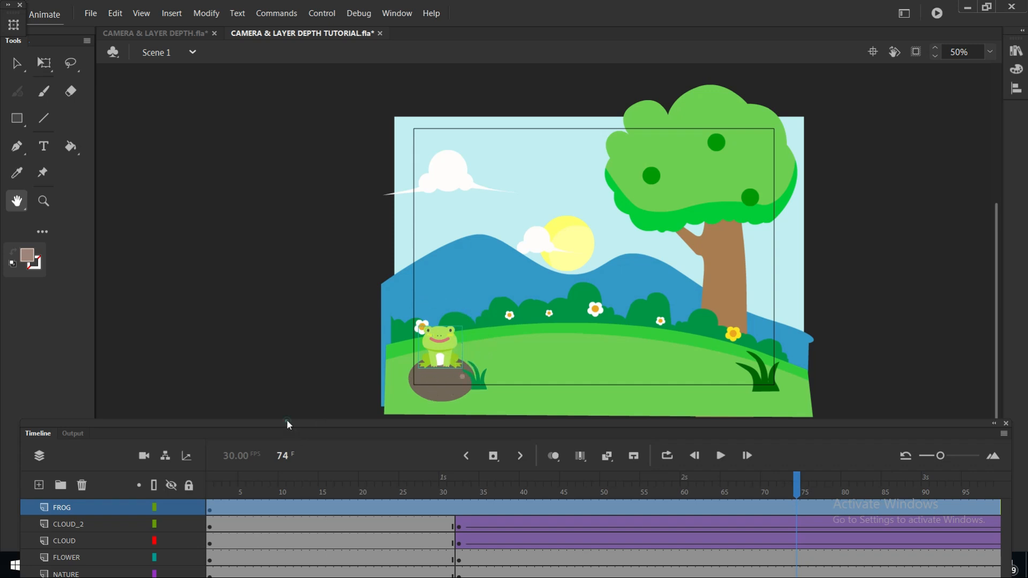
{"action": "left_click_drag", "start_coordinate": [288, 426], "coordinate": [287, 412]}
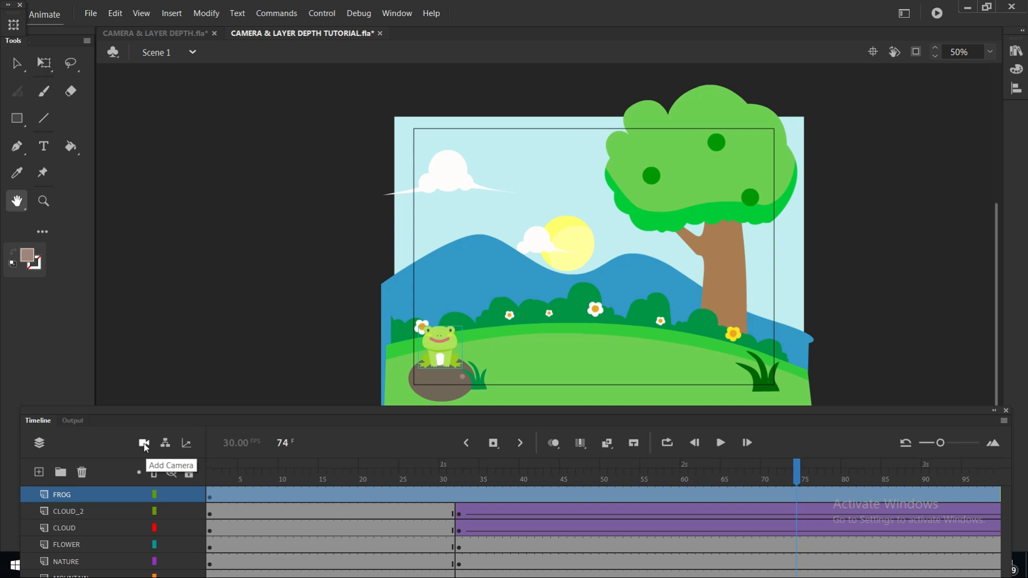
{"action": "left_click", "coordinate": [145, 443]}
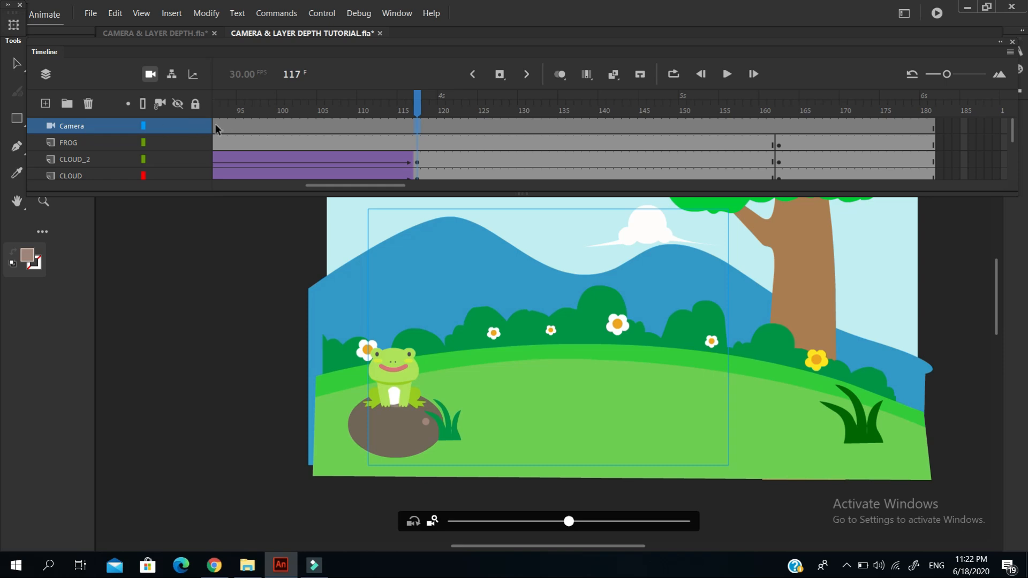
- Try the camera's zoom control by zooming in on the scene and back out
{"action": "left_click_drag", "start_coordinate": [321, 185], "coordinate": [213, 214]}
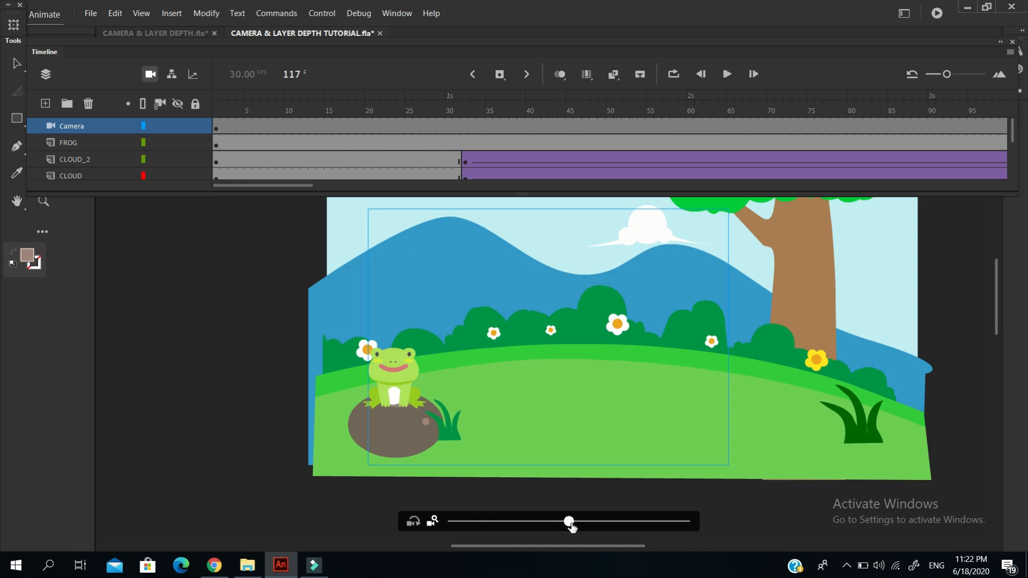
{"action": "left_click_drag", "start_coordinate": [572, 527], "coordinate": [655, 532]}
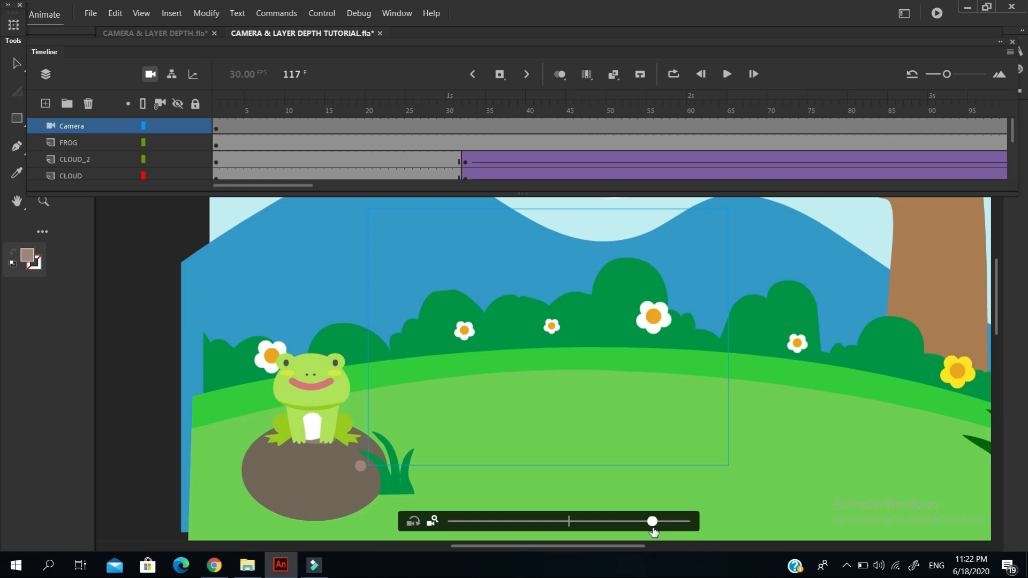
{"action": "left_click_drag", "start_coordinate": [654, 532], "coordinate": [654, 532]}
{"action": "left_click_drag", "start_coordinate": [569, 523], "coordinate": [479, 526]}
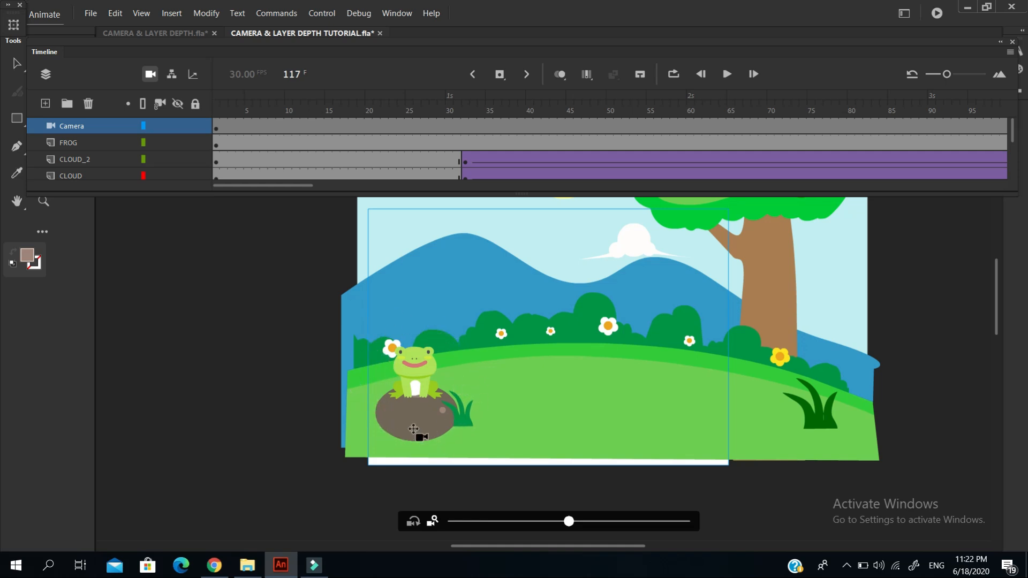
- At frame 1 of the Camera layer, zoom the camera in and reposition it for a centred close-up of the frog
{"action": "left_click", "coordinate": [216, 131]}
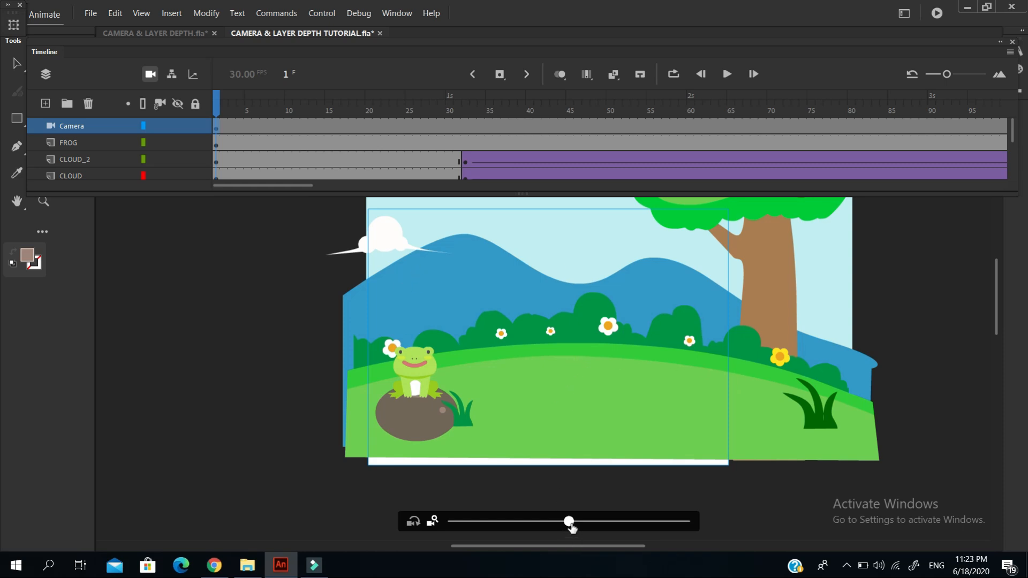
{"action": "left_click_drag", "start_coordinate": [571, 526], "coordinate": [691, 530]}
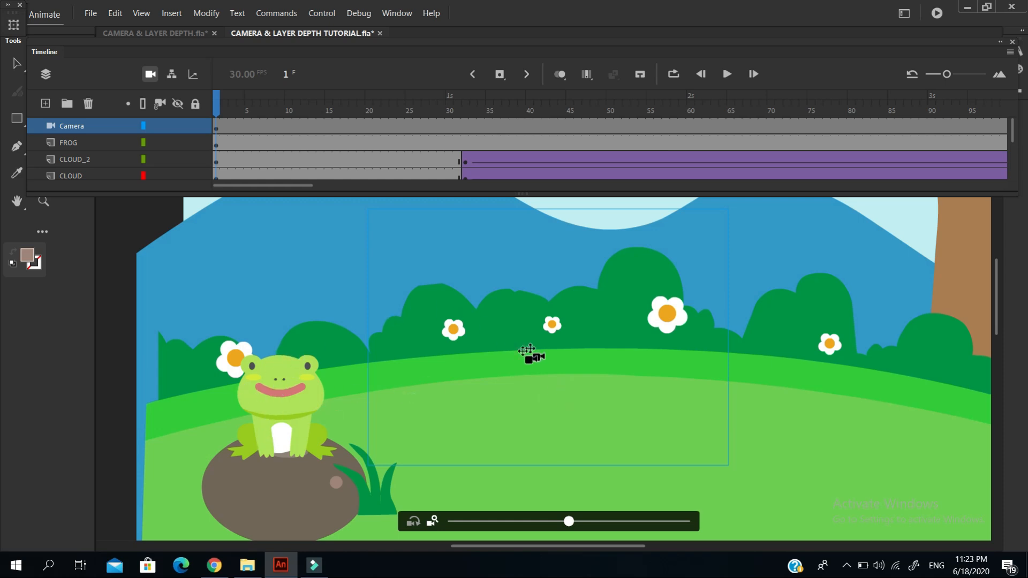
{"action": "left_click_drag", "start_coordinate": [586, 385], "coordinate": [349, 456]}
{"action": "left_click_drag", "start_coordinate": [569, 522], "coordinate": [653, 531]}
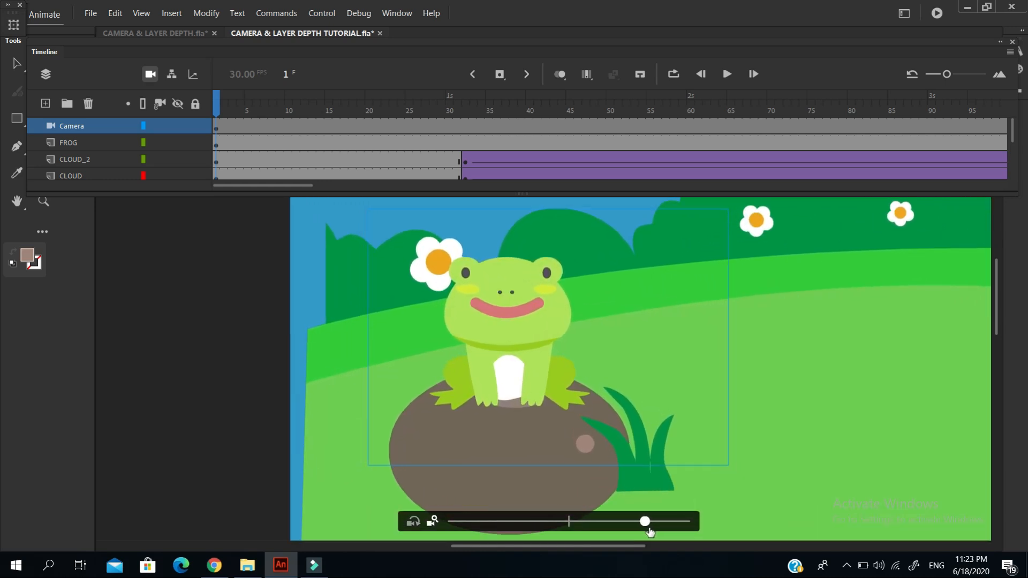
{"action": "left_click_drag", "start_coordinate": [574, 416], "coordinate": [534, 412]}
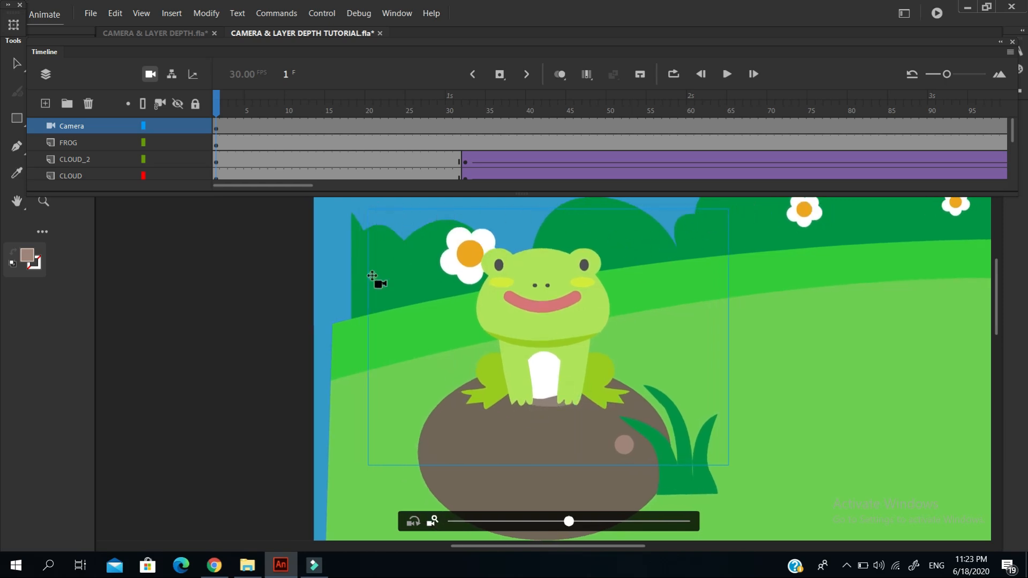
{"action": "left_click_drag", "start_coordinate": [569, 521], "coordinate": [631, 523]}
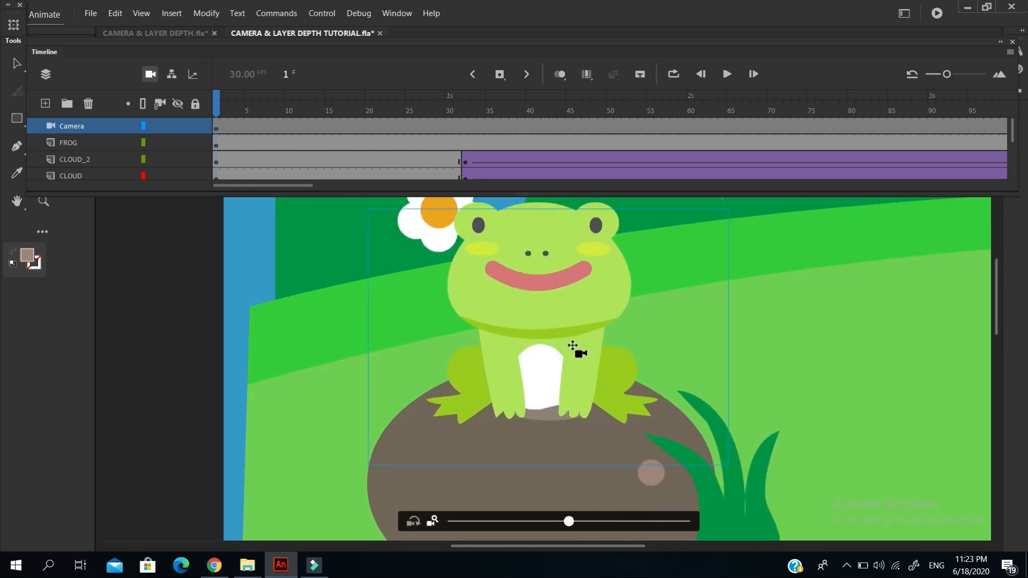
{"action": "left_click_drag", "start_coordinate": [573, 346], "coordinate": [572, 337]}
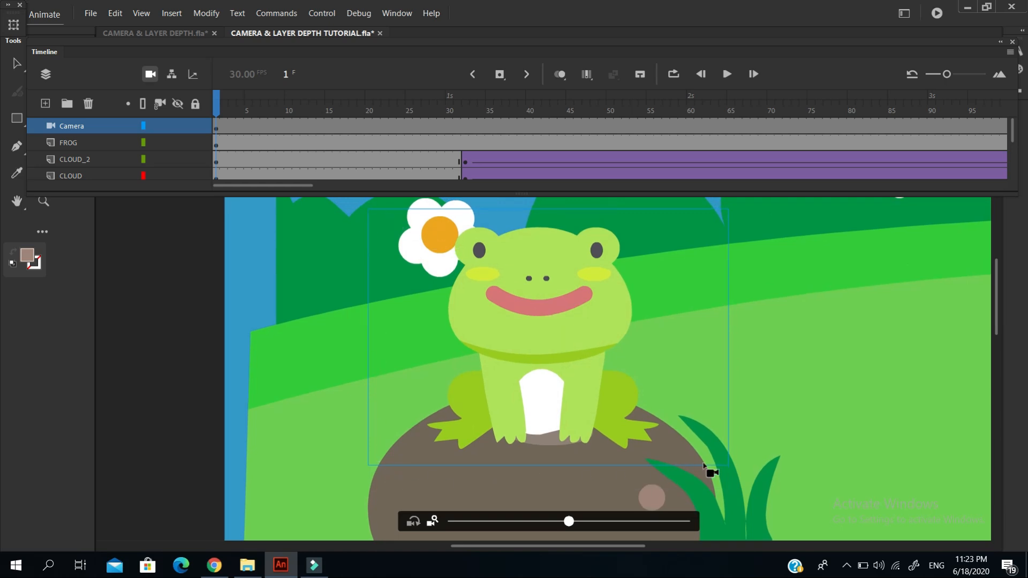
{"action": "left_click_drag", "start_coordinate": [569, 522], "coordinate": [567, 521]}
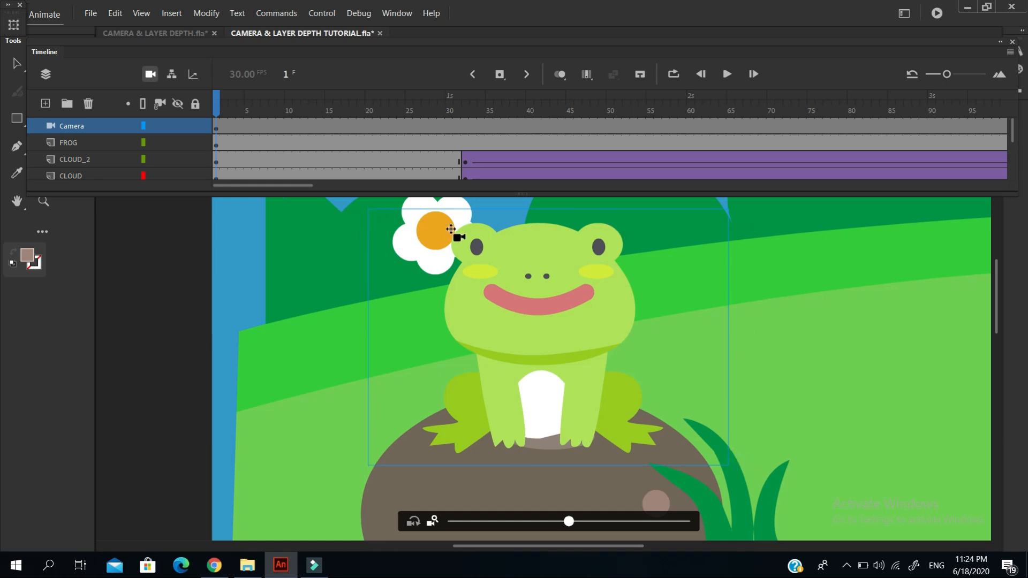
- Insert a keyframe on the Camera layer at frame 32 and compare the shot at frames 1 and 32
{"action": "left_click", "coordinate": [217, 129]}
{"action": "right_click", "coordinate": [464, 122]}
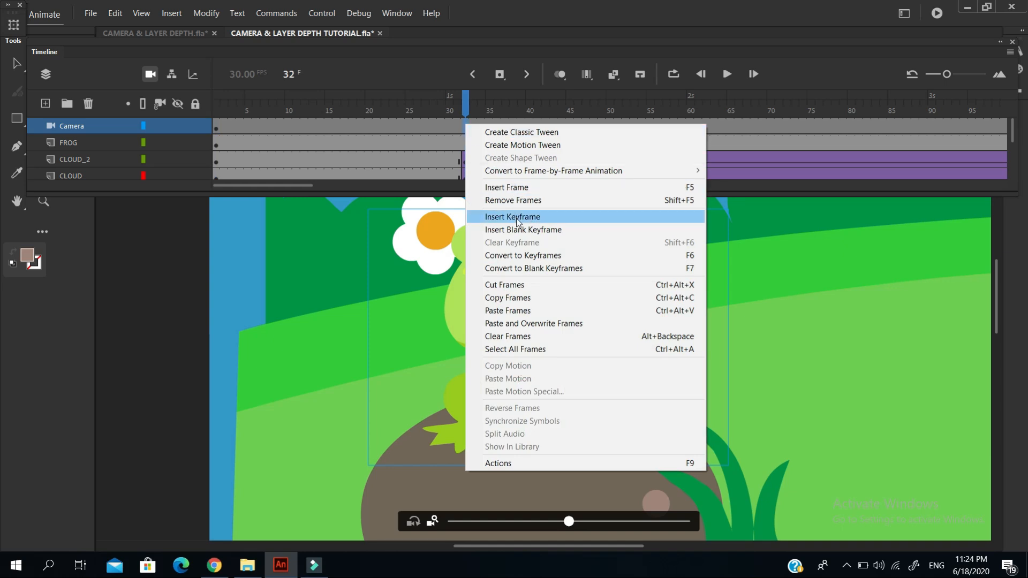
{"action": "left_click", "coordinate": [516, 216]}
{"action": "left_click_drag", "start_coordinate": [464, 108], "coordinate": [216, 115]}
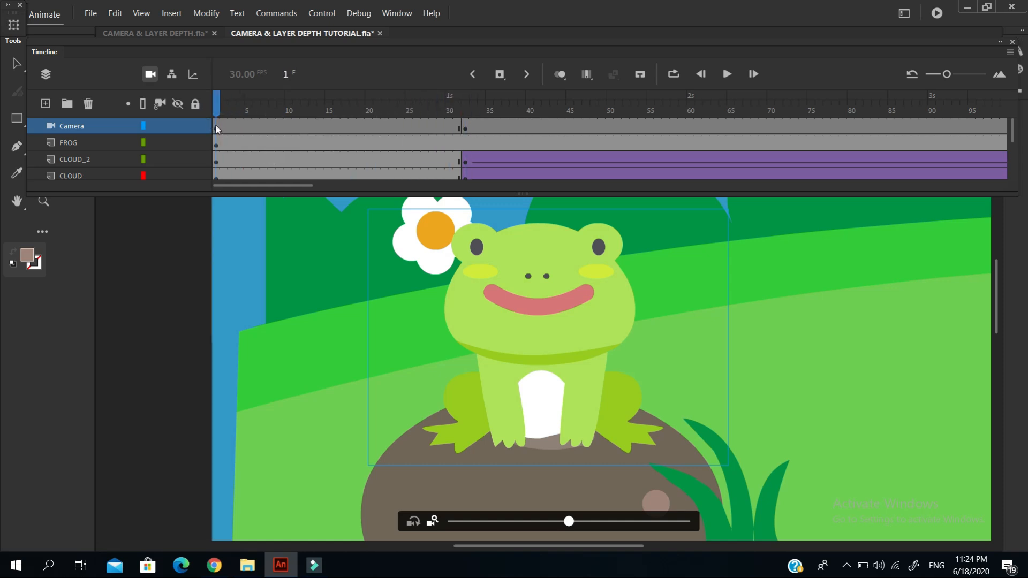
{"action": "left_click_drag", "start_coordinate": [216, 113], "coordinate": [465, 128]}
{"action": "left_click", "coordinate": [465, 133]}
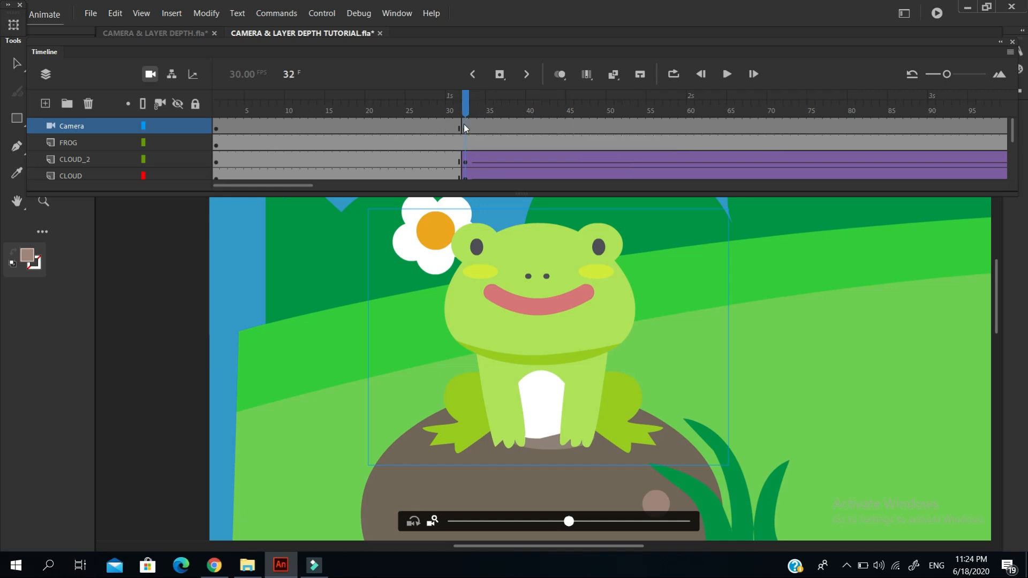
- Insert a keyframe on the Camera layer at frame 117
{"action": "left_click_drag", "start_coordinate": [306, 182], "coordinate": [407, 184]}
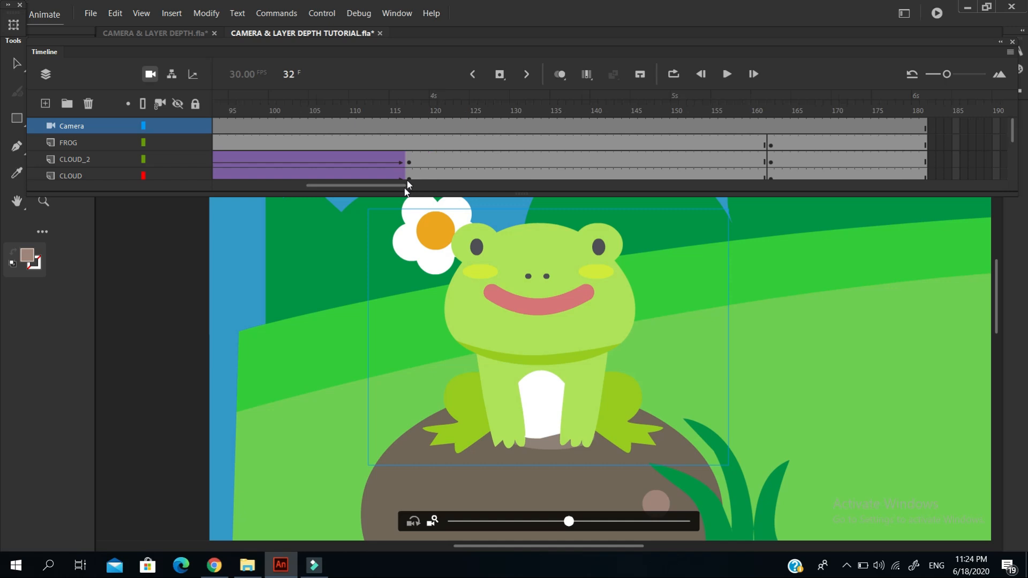
{"action": "right_click", "coordinate": [408, 129]}
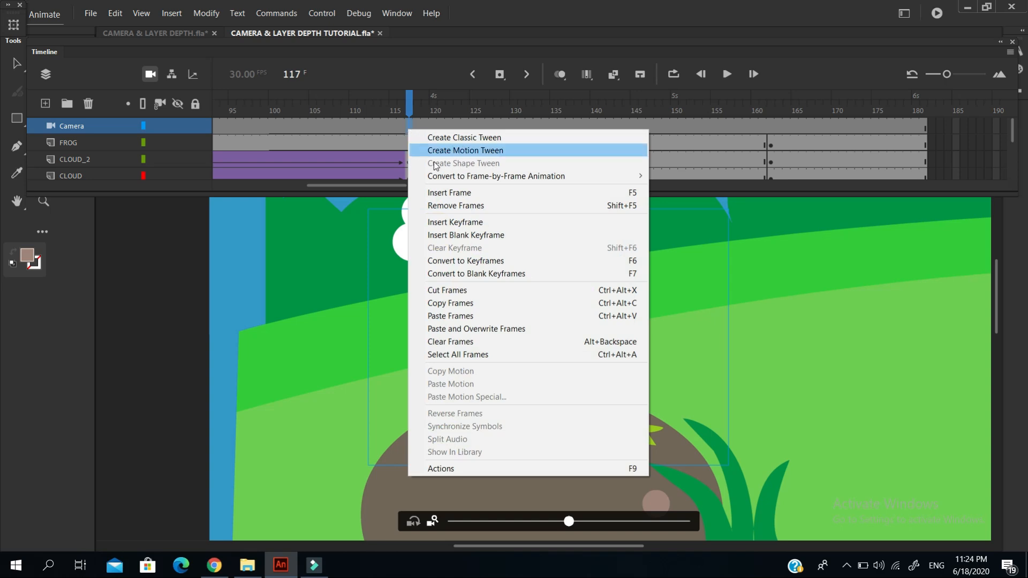
{"action": "left_click", "coordinate": [444, 222]}
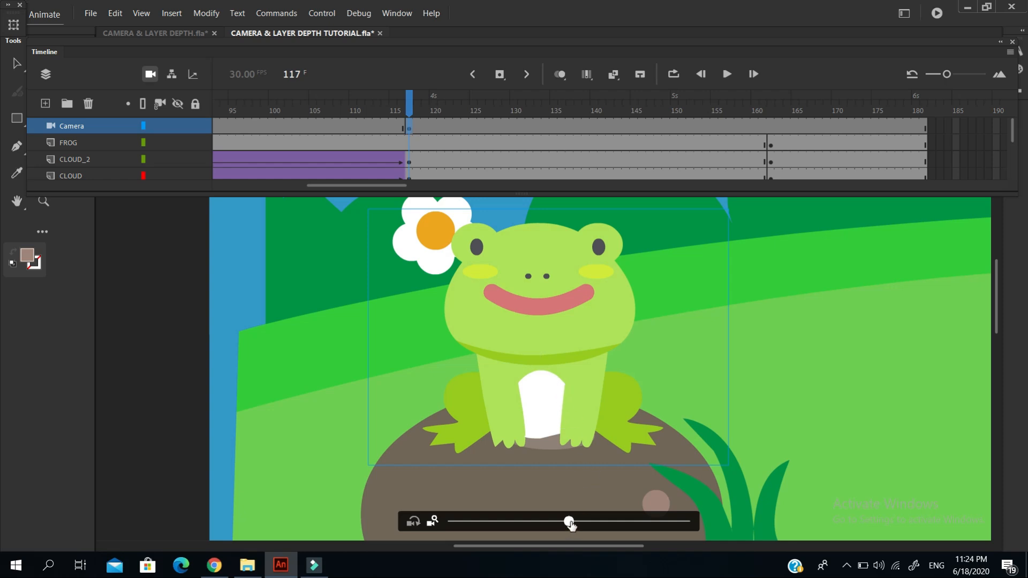
- At frame 117, zoom the camera out and reposition it until the whole landscape with the frog, sun and tree fills the frame
{"action": "left_click_drag", "start_coordinate": [571, 525], "coordinate": [435, 530]}
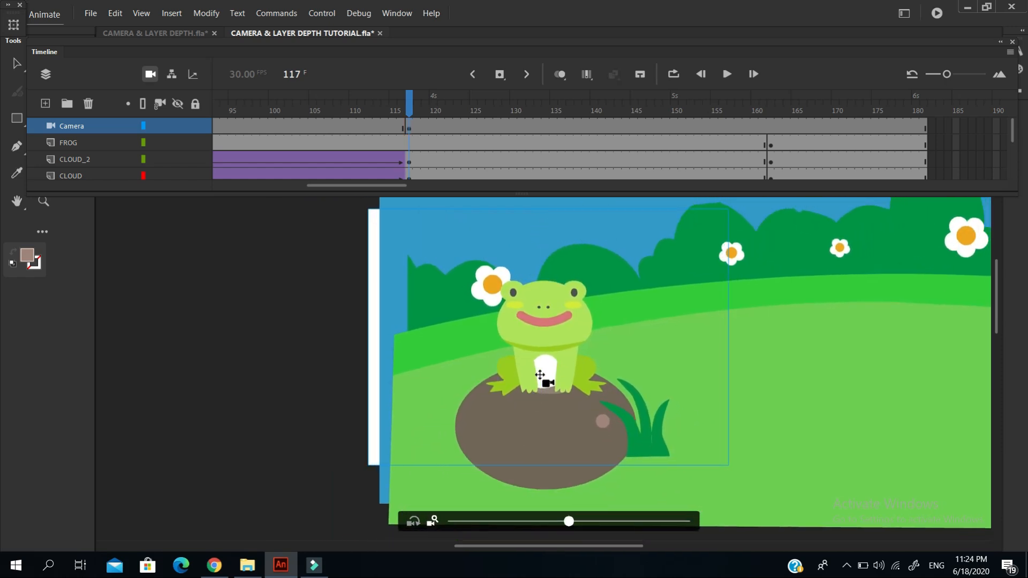
{"action": "left_click_drag", "start_coordinate": [546, 379], "coordinate": [617, 469]}
{"action": "left_click_drag", "start_coordinate": [545, 527], "coordinate": [477, 525]}
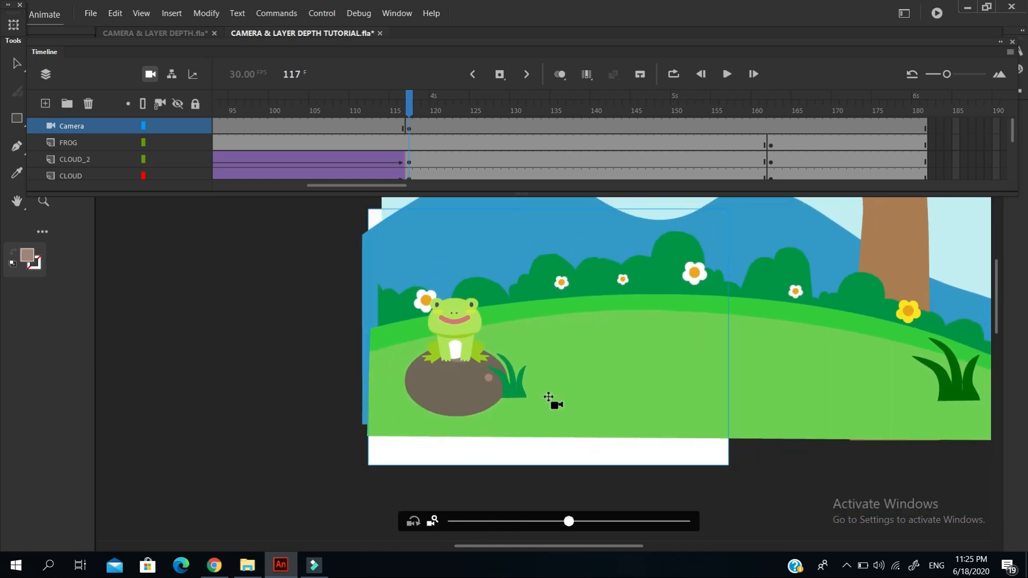
{"action": "left_click_drag", "start_coordinate": [576, 342], "coordinate": [593, 294]}
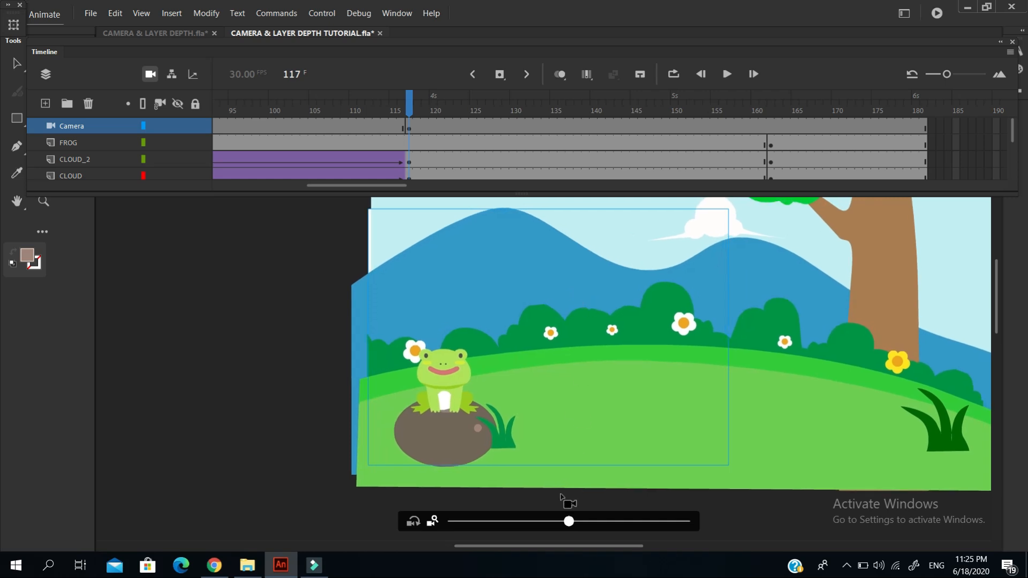
{"action": "left_click_drag", "start_coordinate": [568, 522], "coordinate": [505, 524]}
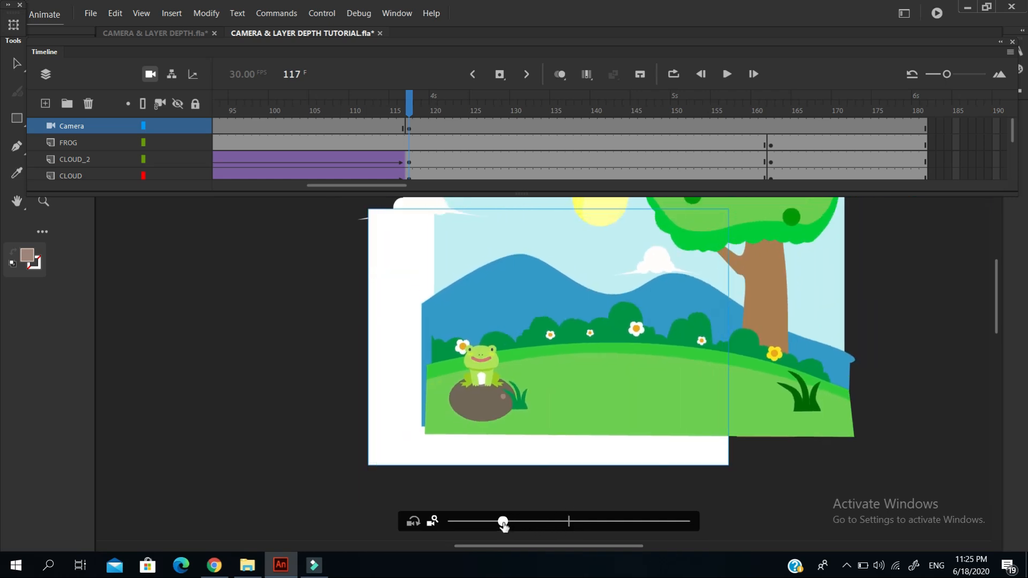
{"action": "left_click_drag", "start_coordinate": [621, 337], "coordinate": [697, 275]}
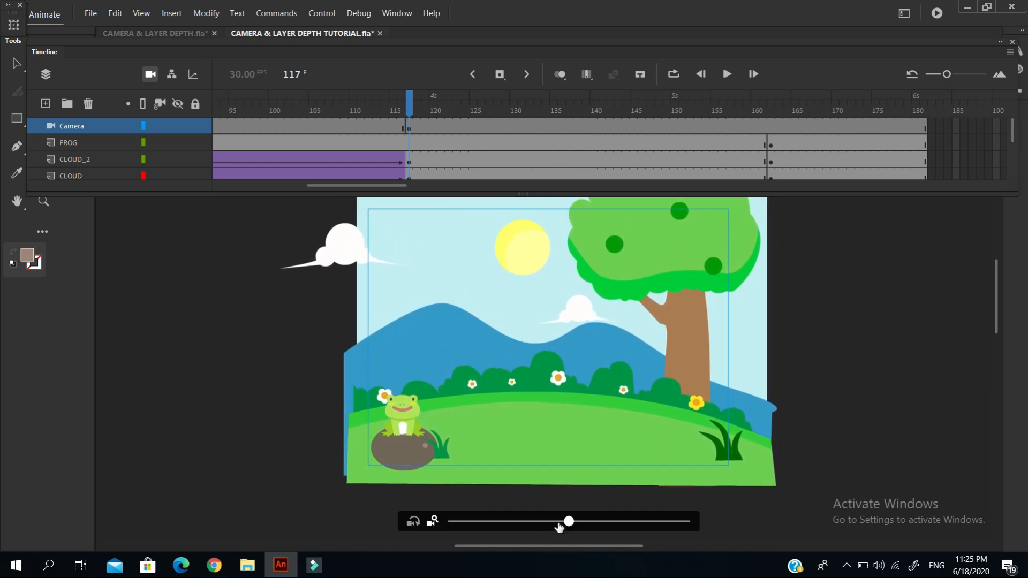
{"action": "mouse_move", "coordinate": [568, 521]}
{"action": "left_mouse_down"}
{"action": "mouse_move", "coordinate": [554, 521]}
{"action": "mouse_move", "coordinate": [581, 521]}
{"action": "mouse_move", "coordinate": [573, 521]}
{"action": "left_mouse_up"}
{"action": "left_click_drag", "start_coordinate": [525, 420], "coordinate": [545, 414]}
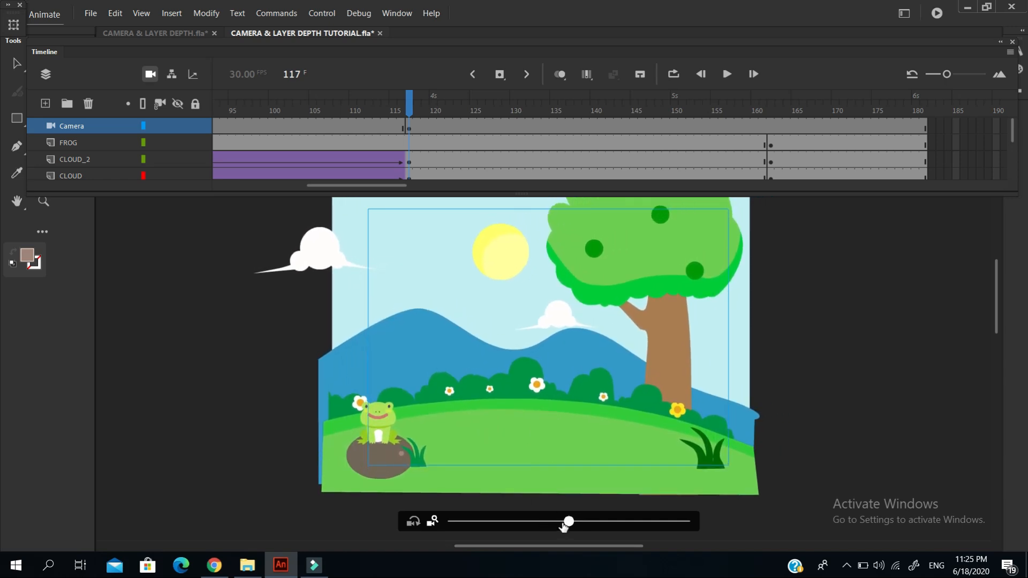
{"action": "left_click_drag", "start_coordinate": [571, 524], "coordinate": [552, 524]}
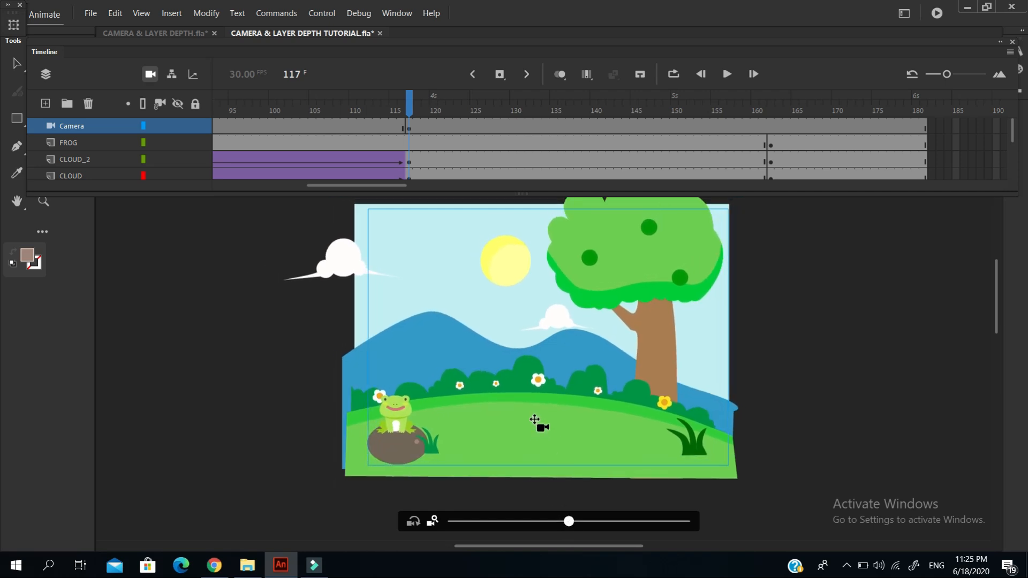
{"action": "left_click_drag", "start_coordinate": [534, 420], "coordinate": [534, 417]}
{"action": "left_click_drag", "start_coordinate": [570, 527], "coordinate": [585, 523]}
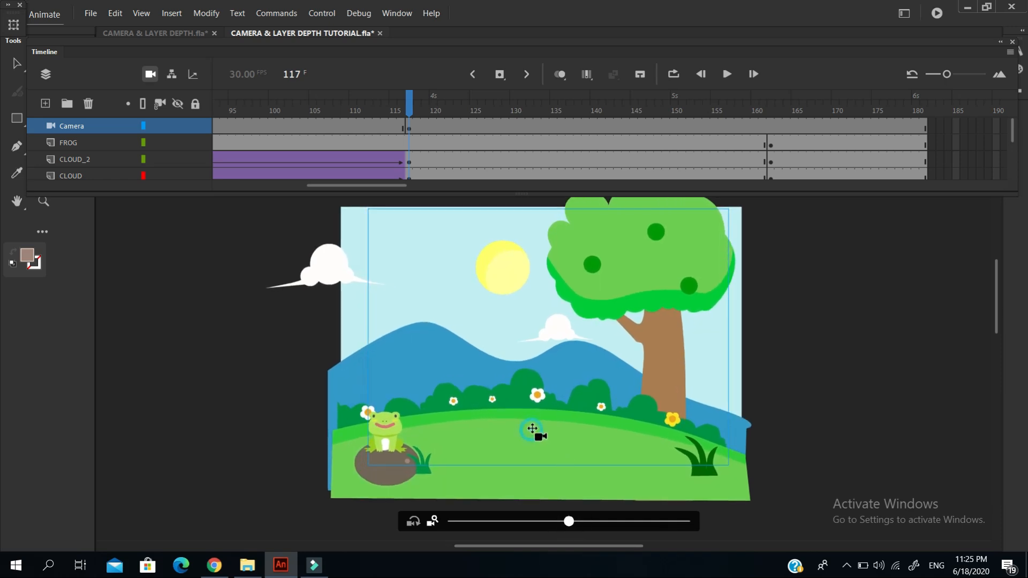
{"action": "left_click_drag", "start_coordinate": [534, 427], "coordinate": [506, 436]}
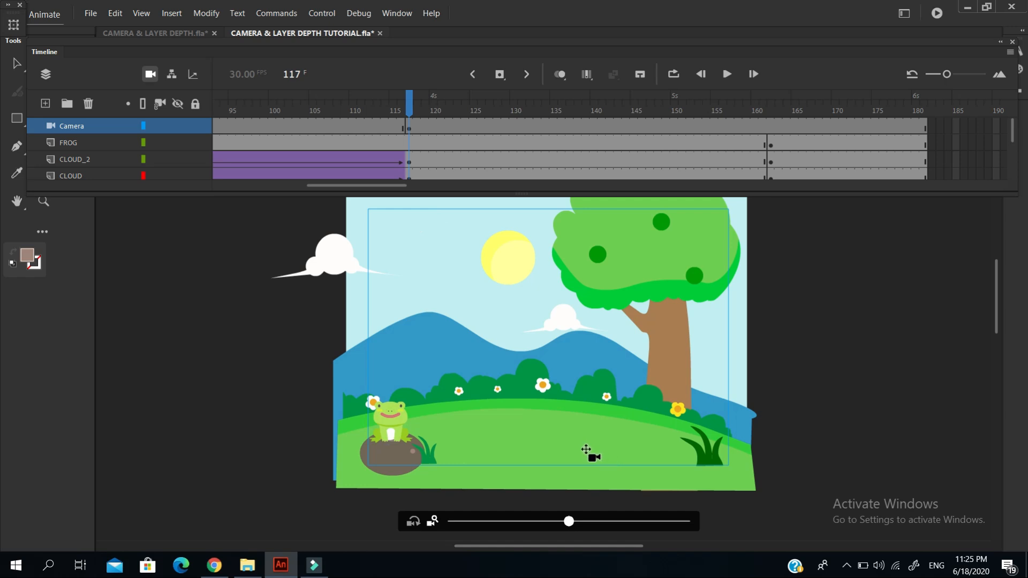
- Compare the camera shots at the Camera layer's keyframes at frames 1, 32 and 117
{"action": "left_click_drag", "start_coordinate": [366, 183], "coordinate": [259, 185]}
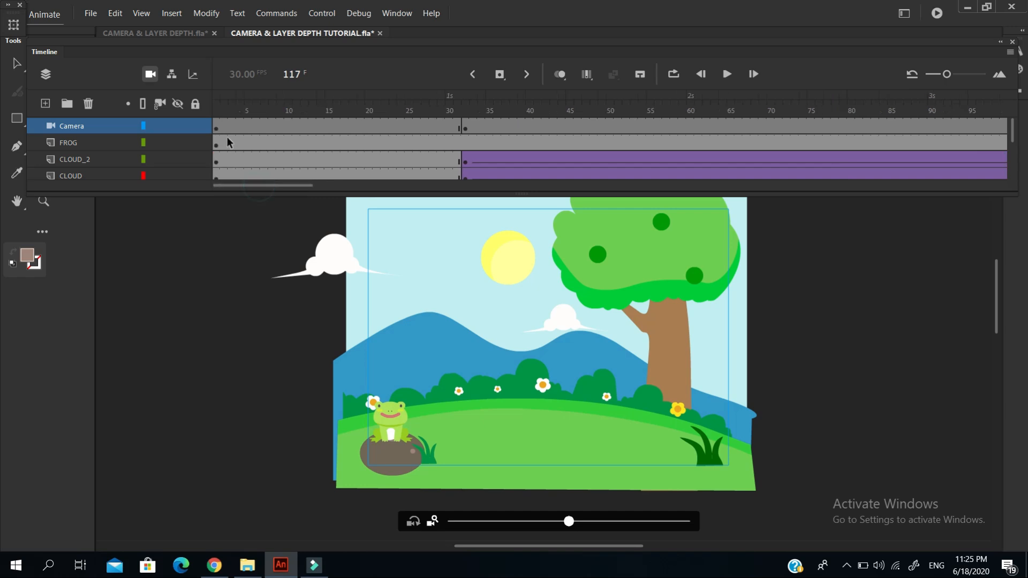
{"action": "left_click", "coordinate": [216, 127]}
{"action": "left_click", "coordinate": [464, 128]}
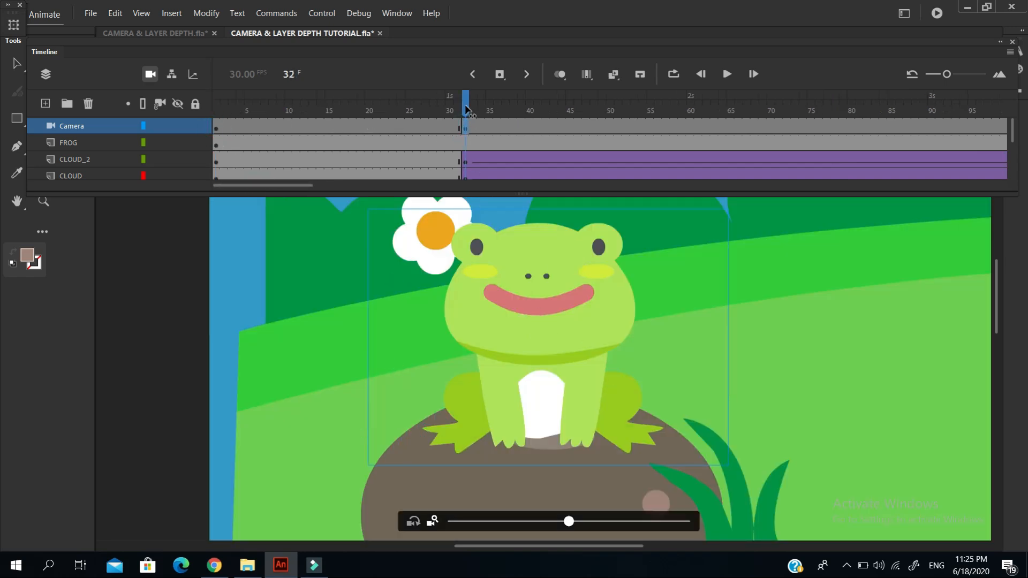
{"action": "left_click_drag", "start_coordinate": [466, 110], "coordinate": [811, 111]}
{"action": "left_click_drag", "start_coordinate": [301, 186], "coordinate": [342, 182]}
{"action": "left_click", "coordinate": [295, 126]}
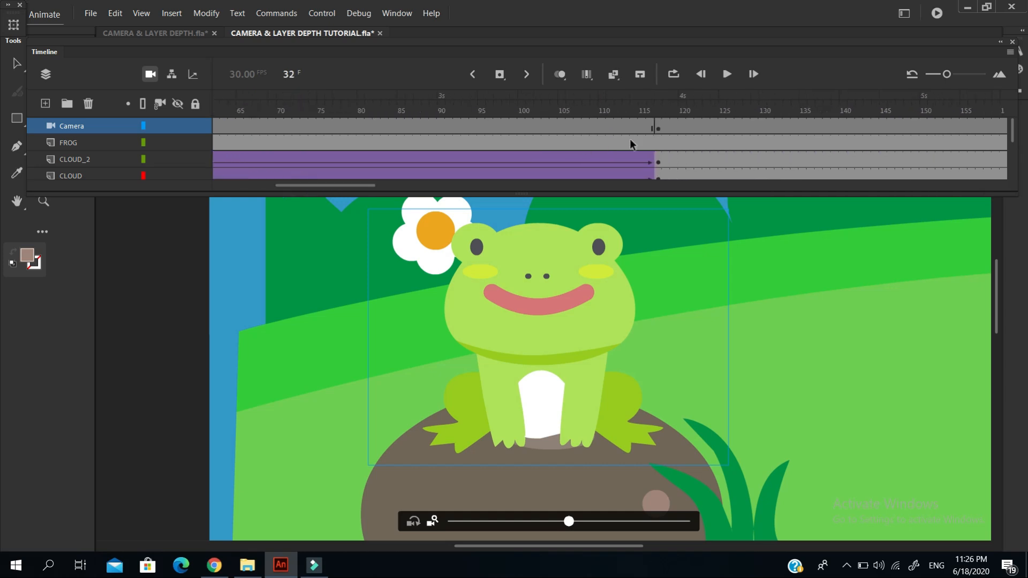
{"action": "left_click", "coordinate": [657, 128]}
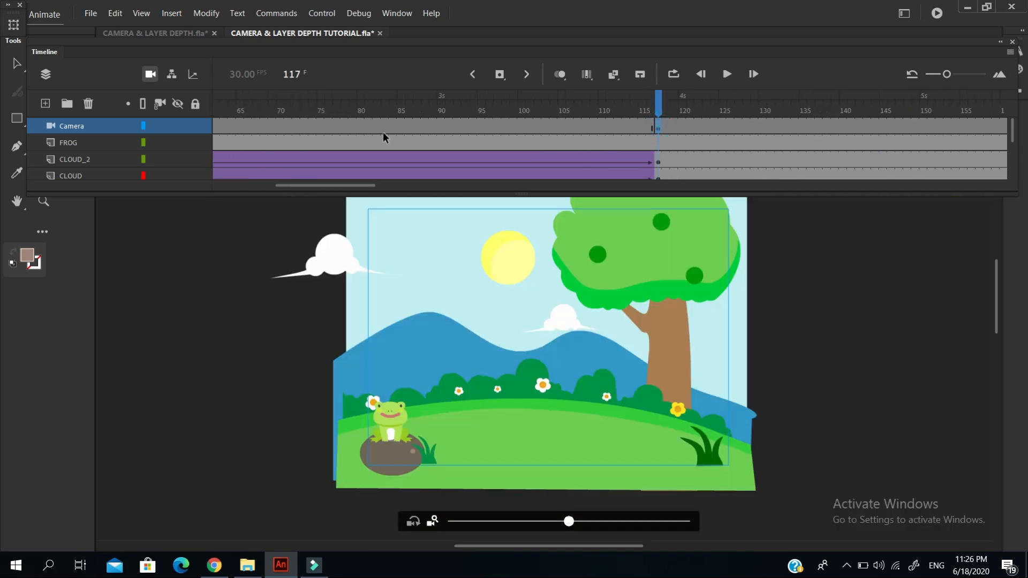
- Create a classic tween on the Camera layer between frames 32 and 117 and play the animation from frame 1
{"action": "right_click", "coordinate": [377, 128]}
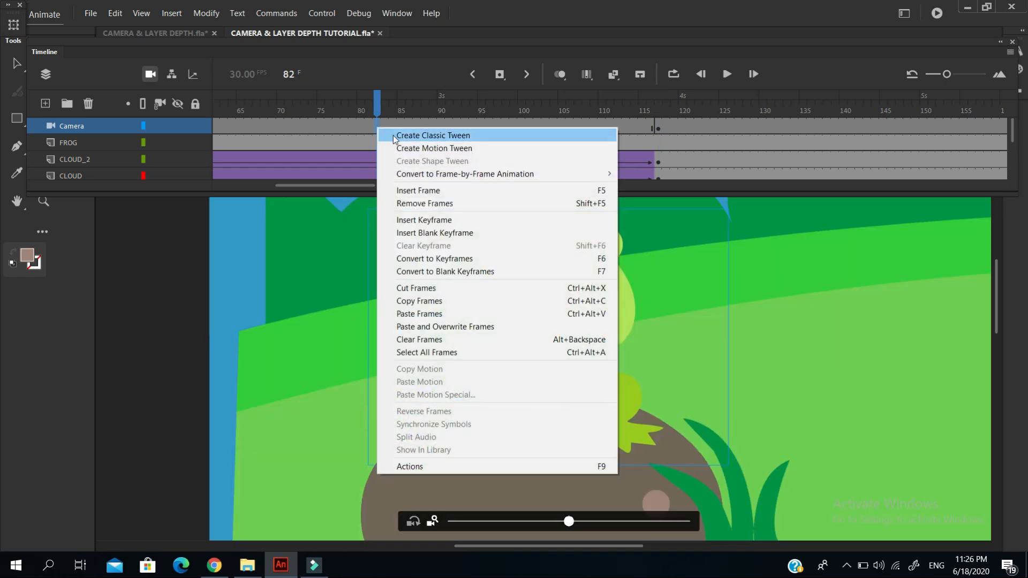
{"action": "left_click", "coordinate": [394, 136]}
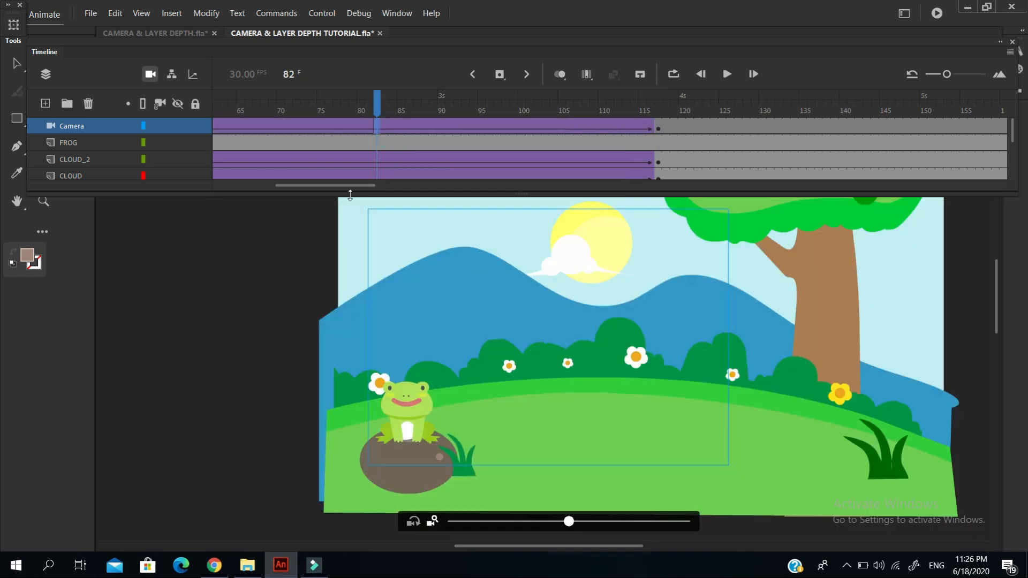
{"action": "left_click_drag", "start_coordinate": [349, 185], "coordinate": [262, 185]}
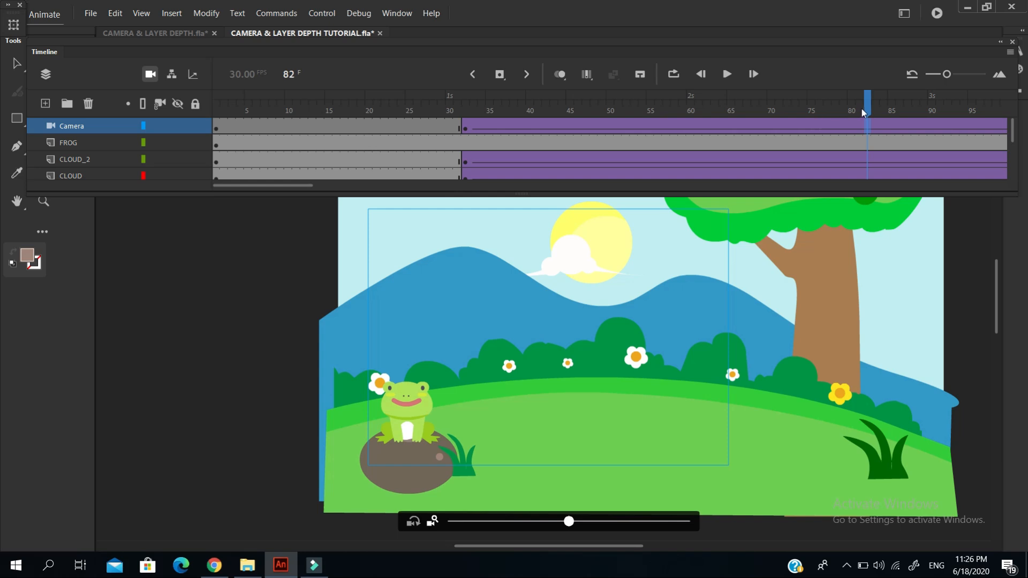
{"action": "left_click_drag", "start_coordinate": [868, 113], "coordinate": [216, 109]}
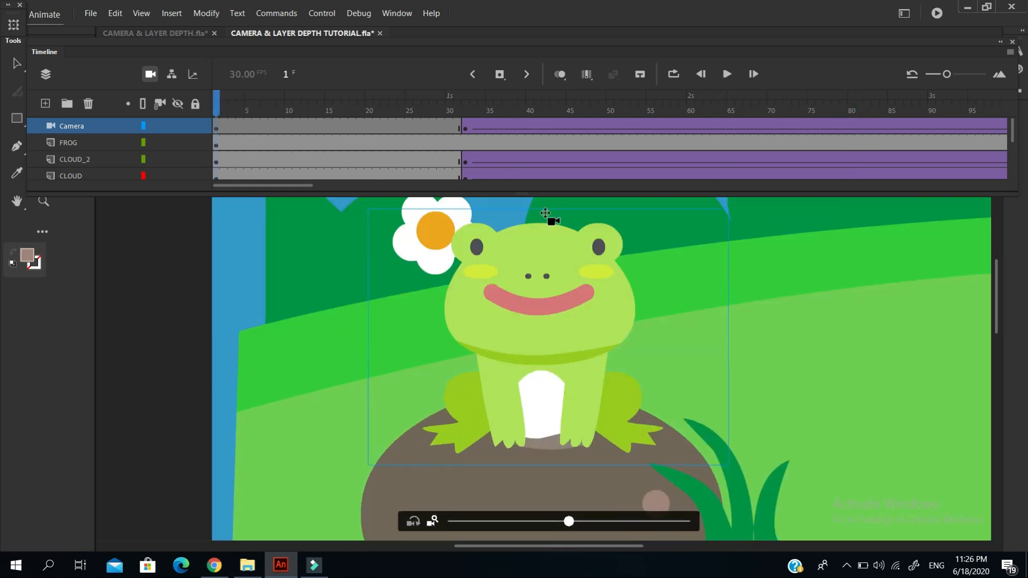
{"action": "left_click", "coordinate": [727, 74]}
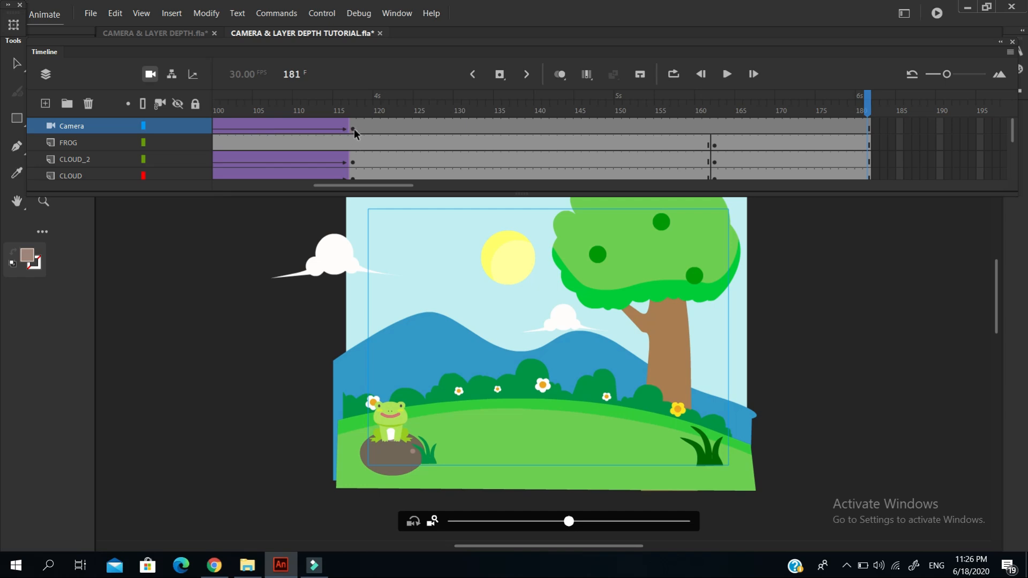
- Insert keyframes on the Camera layer at frames 125 and 162
{"action": "right_click", "coordinate": [421, 127]}
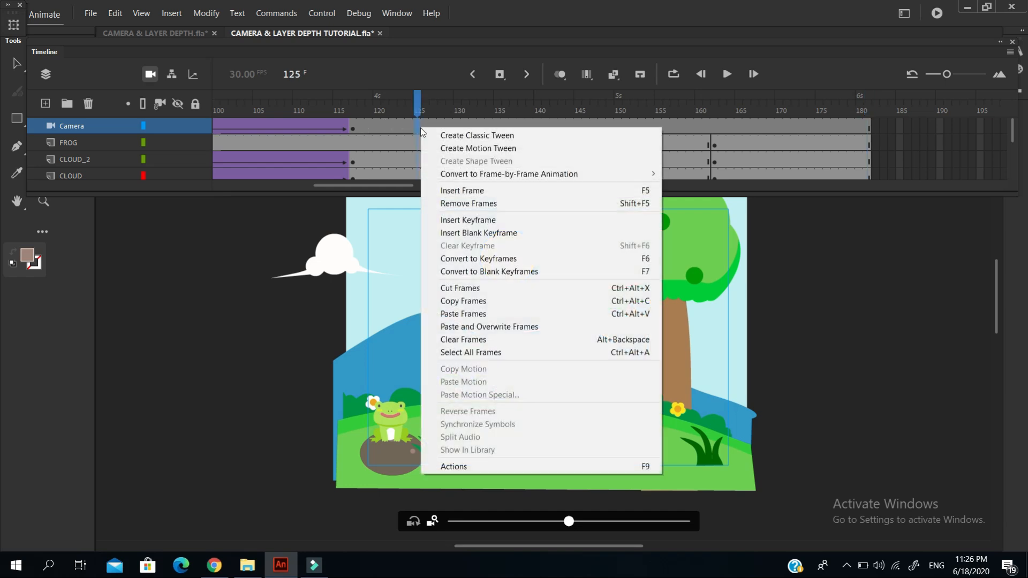
{"action": "left_click", "coordinate": [467, 220]}
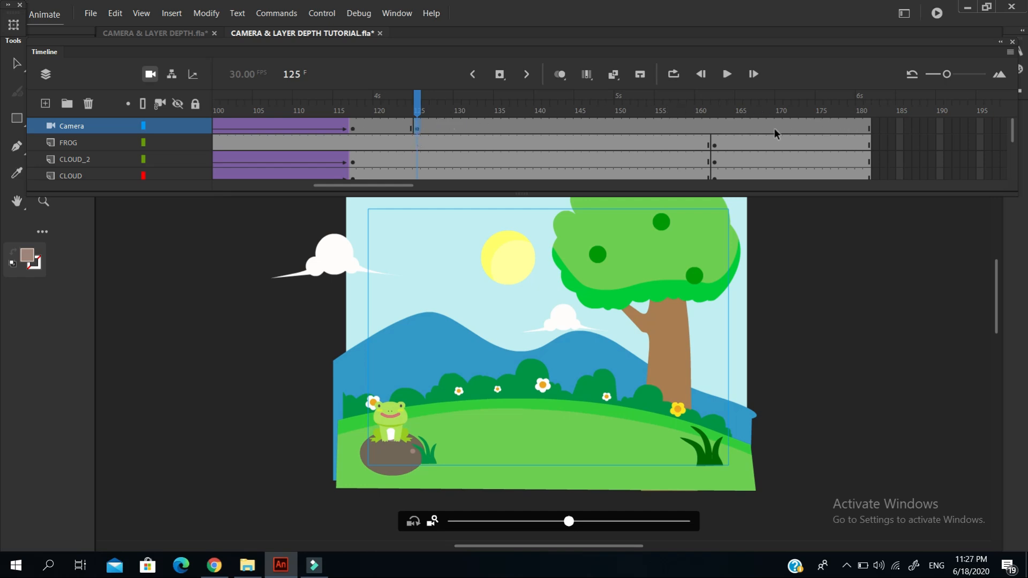
{"action": "right_click", "coordinate": [712, 129]}
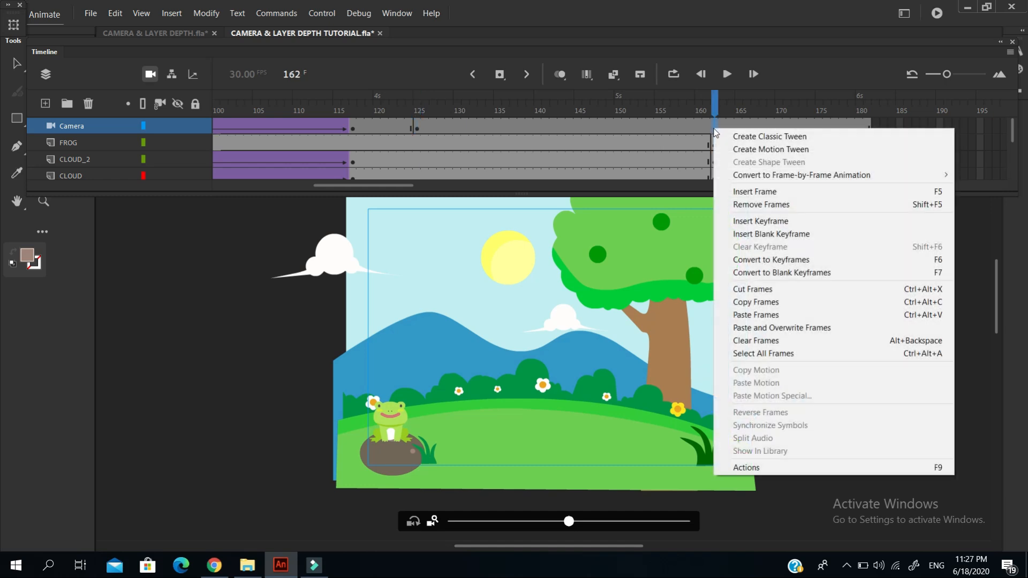
{"action": "left_click", "coordinate": [742, 224]}
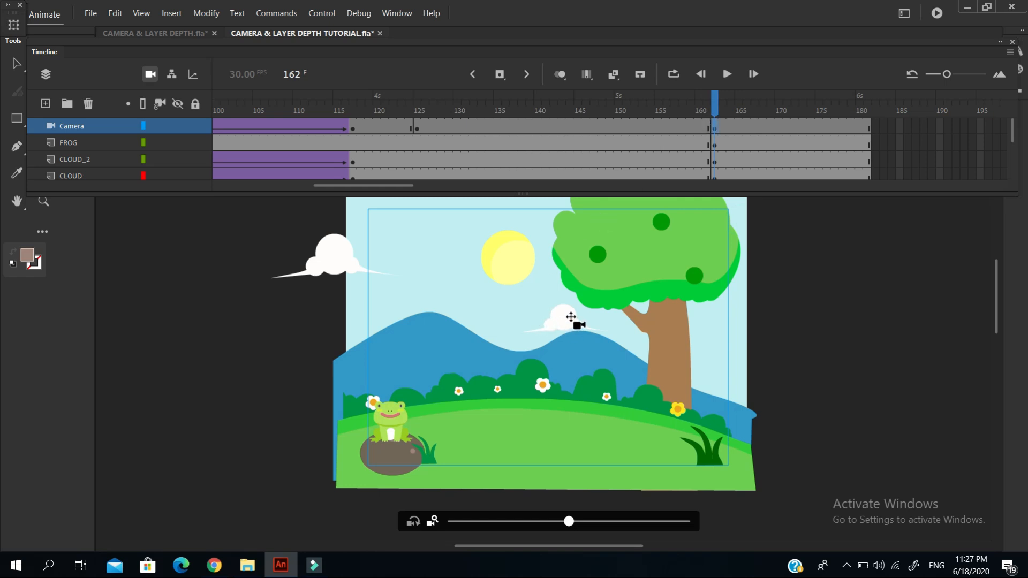
- Pan the camera at frame 162 so the scenery shifts slightly to the right, and classic-tween the Camera layer between frames 125 and 162
{"action": "left_click", "coordinate": [554, 323]}
{"action": "left_click_drag", "start_coordinate": [554, 324], "coordinate": [535, 326]}
{"action": "right_click", "coordinate": [545, 126]}
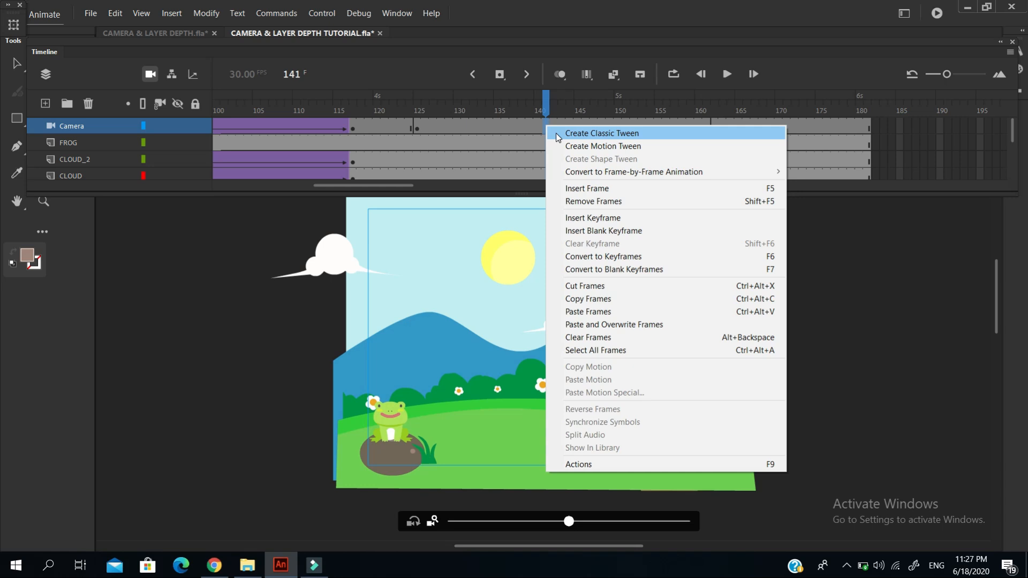
{"action": "left_click", "coordinate": [557, 134]}
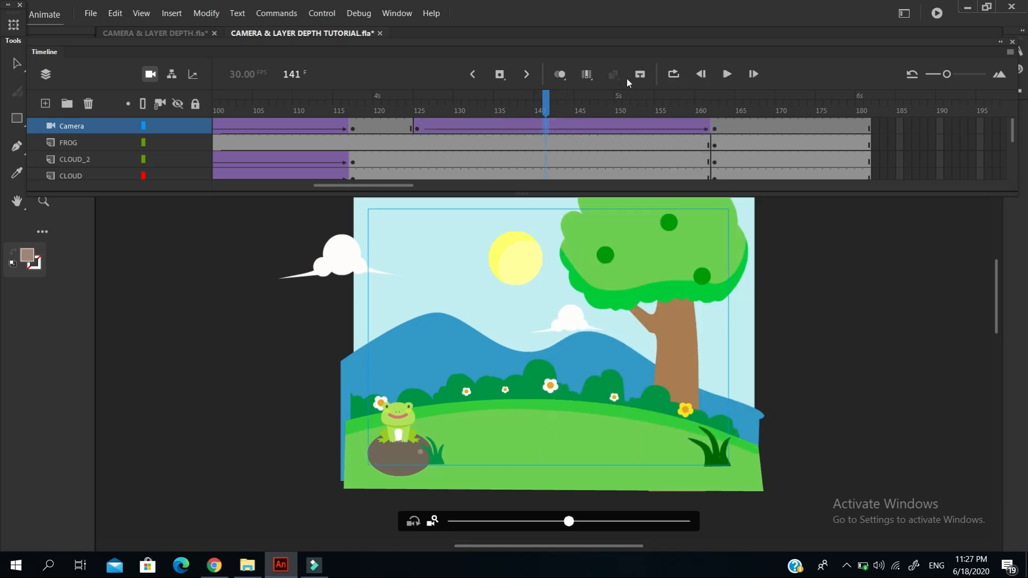
- Return to frame 1 and play the animation to review both camera moves
{"action": "left_click_drag", "start_coordinate": [546, 112], "coordinate": [216, 112]}
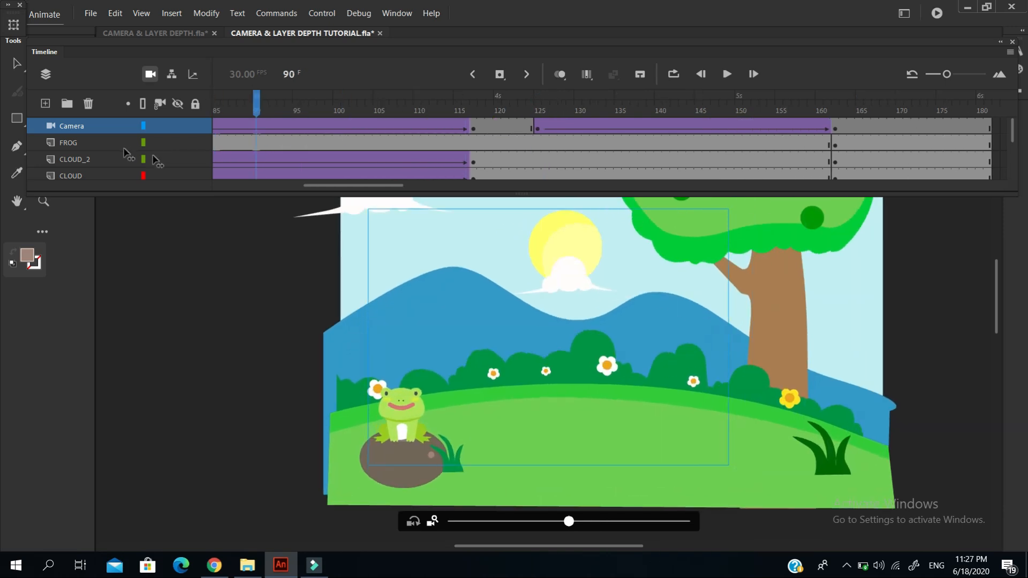
{"action": "left_click_drag", "start_coordinate": [310, 184], "coordinate": [225, 186]}
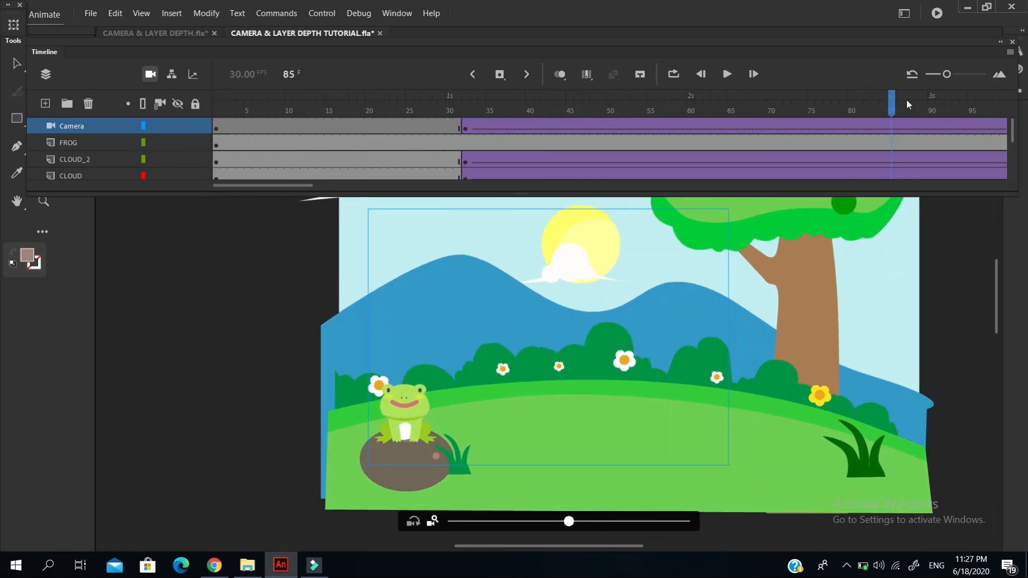
{"action": "left_click_drag", "start_coordinate": [891, 104], "coordinate": [217, 107]}
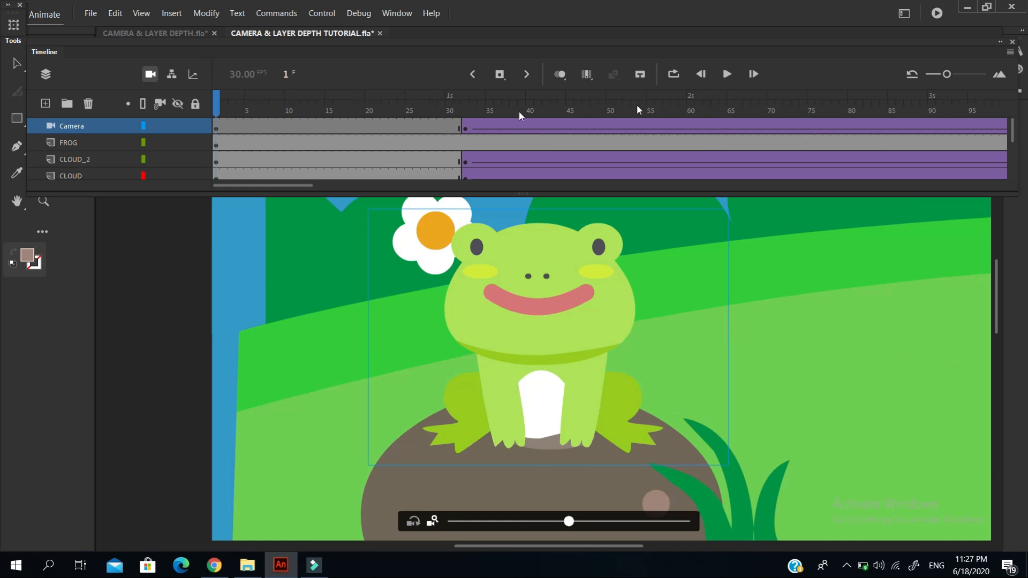
{"action": "left_click", "coordinate": [726, 74]}
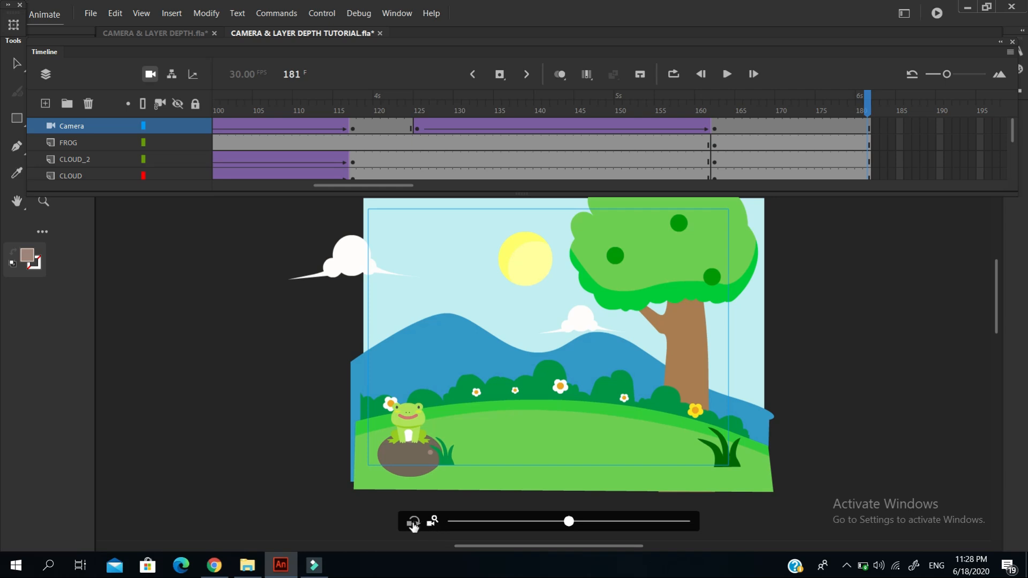
- Try rotating the camera, undo the rotation and switch back to the zoom control
{"action": "left_click", "coordinate": [414, 527]}
{"action": "left_click_drag", "start_coordinate": [569, 524], "coordinate": [528, 523]}
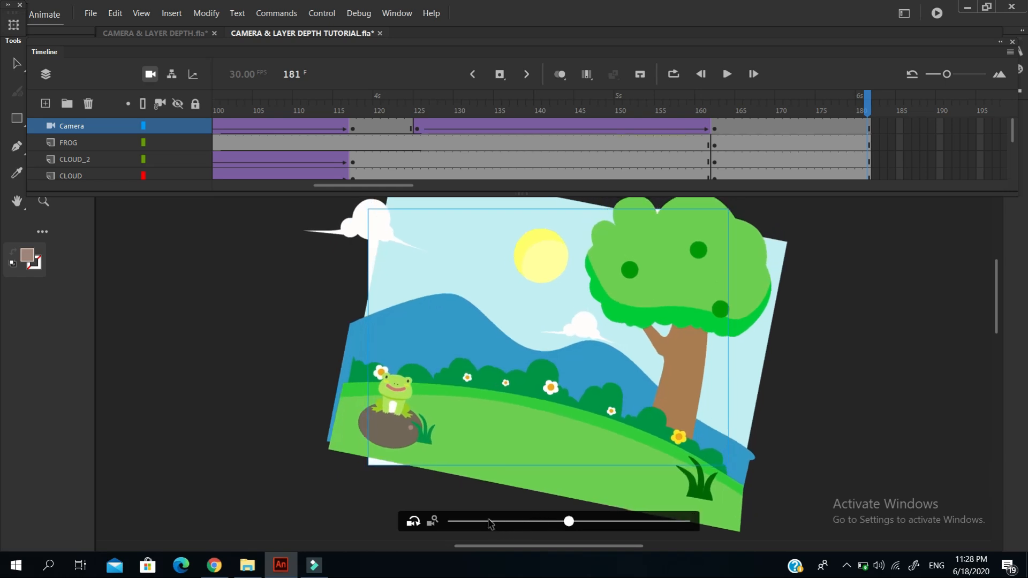
{"action": "key", "text": "ctrl+z"}
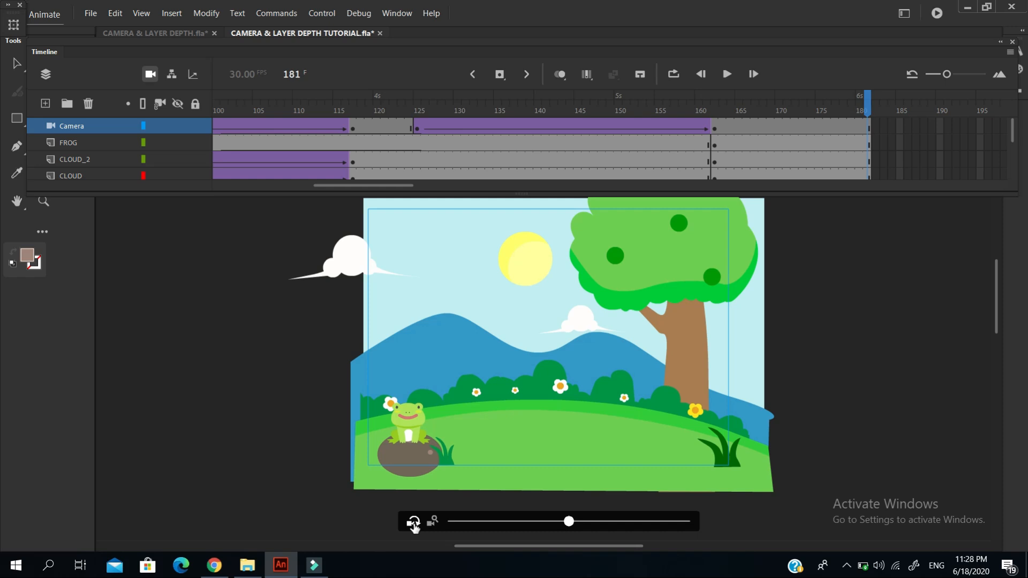
{"action": "left_click", "coordinate": [434, 522]}
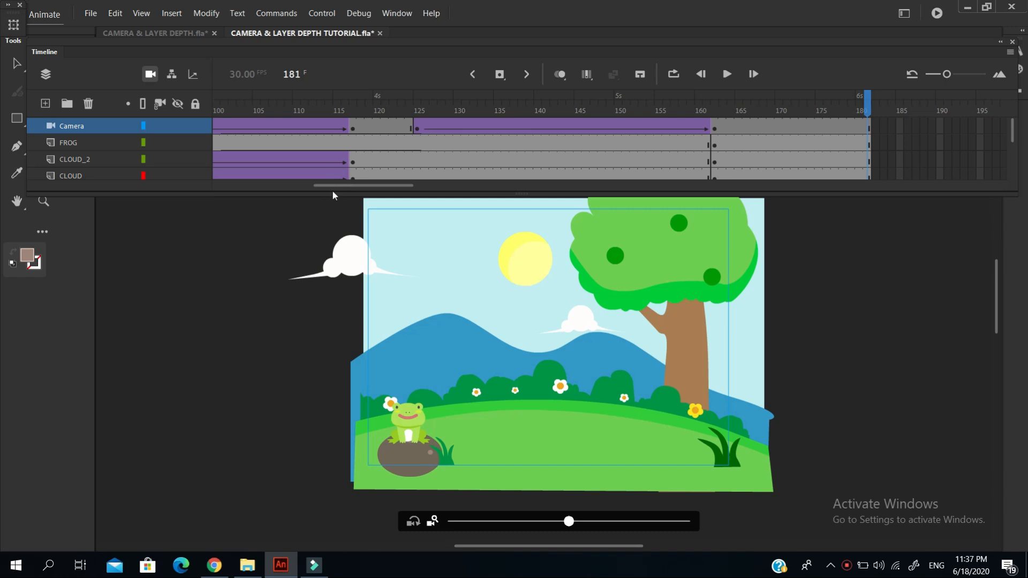
- Enlarge the timeline to show every layer and, with the NATURE layer selected, display the Layer Depth settings
{"action": "left_click_drag", "start_coordinate": [332, 195], "coordinate": [339, 294]}
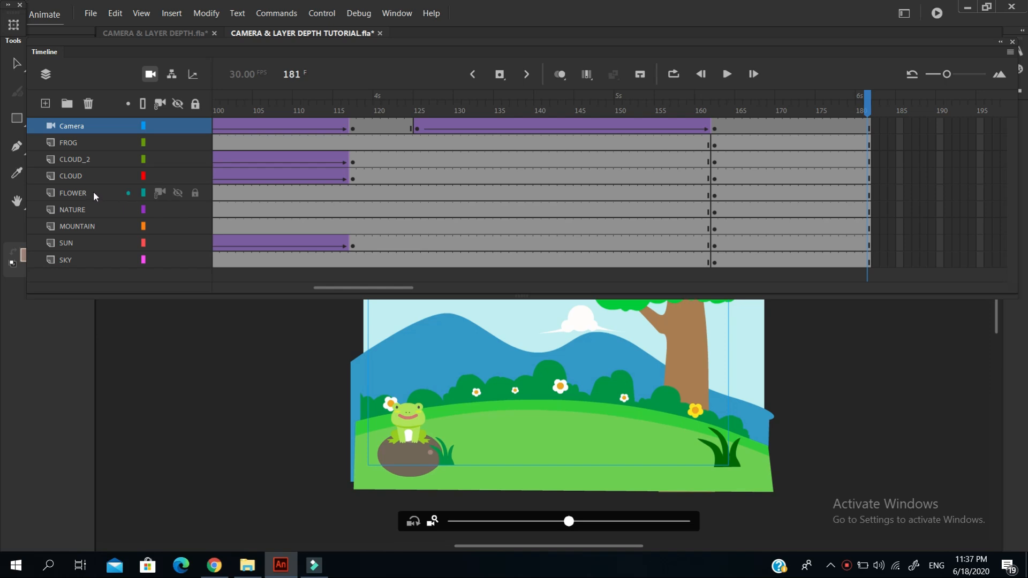
{"action": "left_click", "coordinate": [89, 210]}
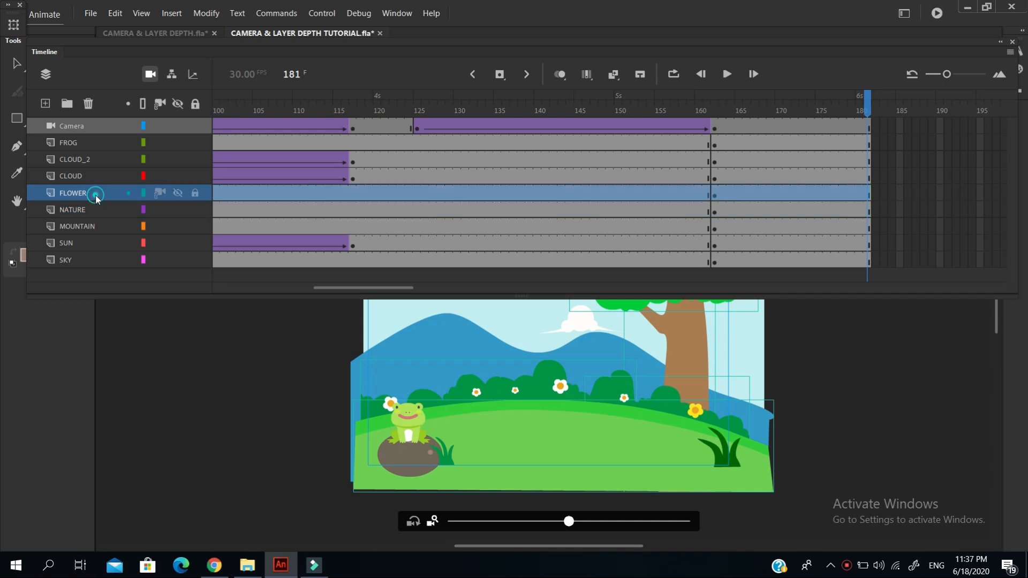
{"action": "left_click", "coordinate": [95, 195]}
{"action": "left_click", "coordinate": [97, 207]}
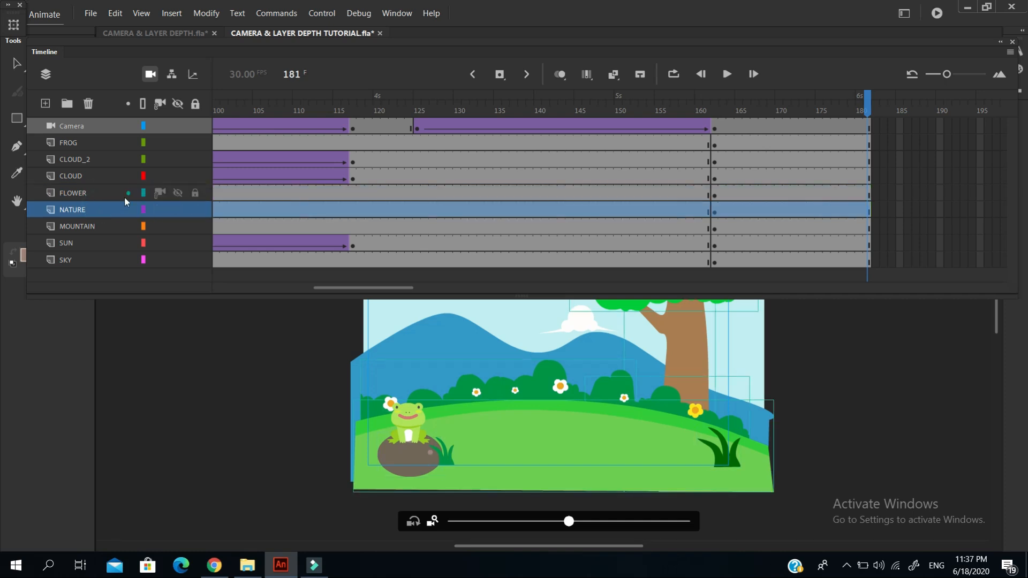
{"action": "left_click", "coordinate": [407, 14]}
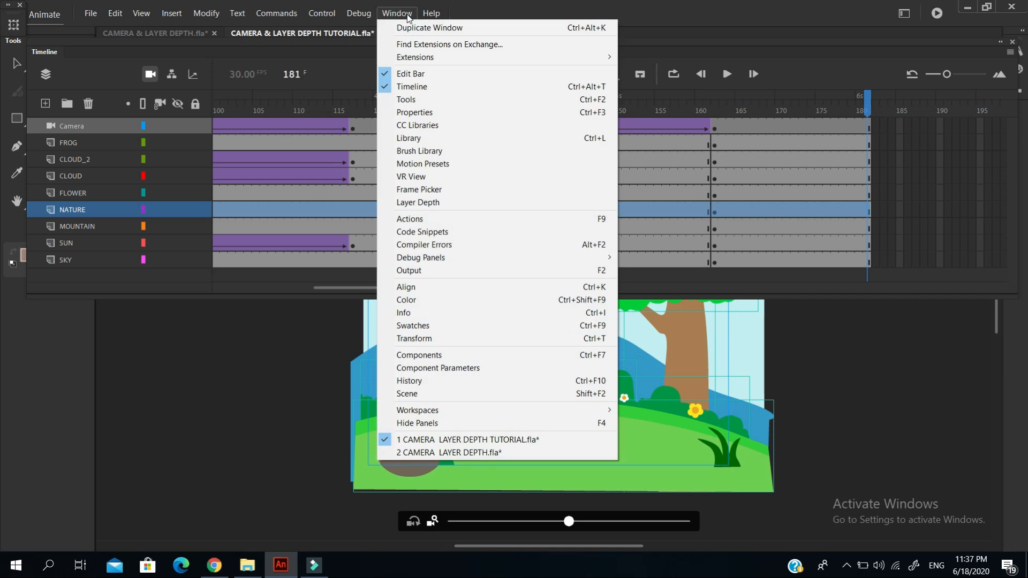
{"action": "left_click", "coordinate": [437, 202]}
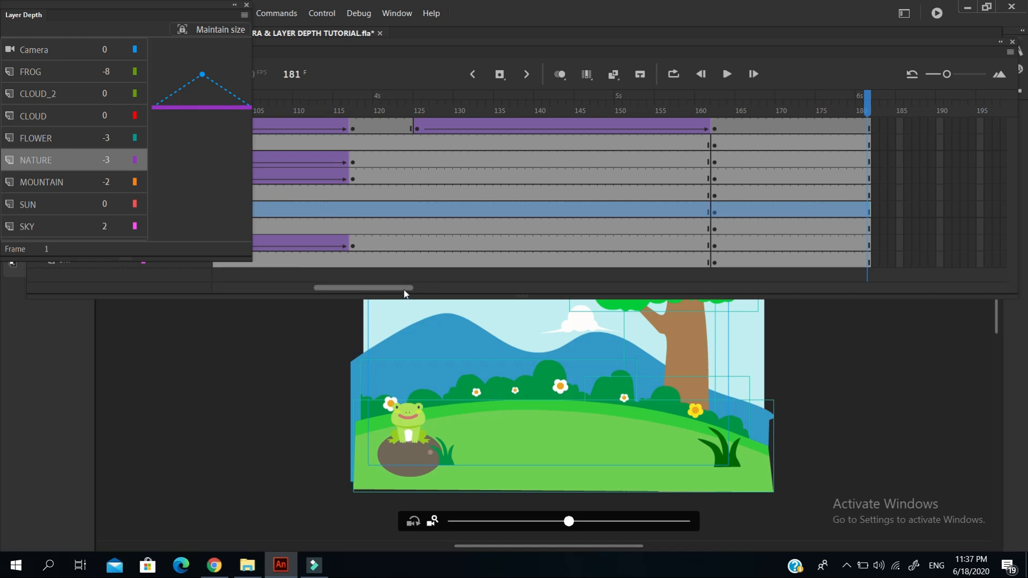
- Shorten the timeline to reveal more of the stage and bring the Layer Depth settings back in front
{"action": "left_click_drag", "start_coordinate": [426, 295], "coordinate": [432, 233]}
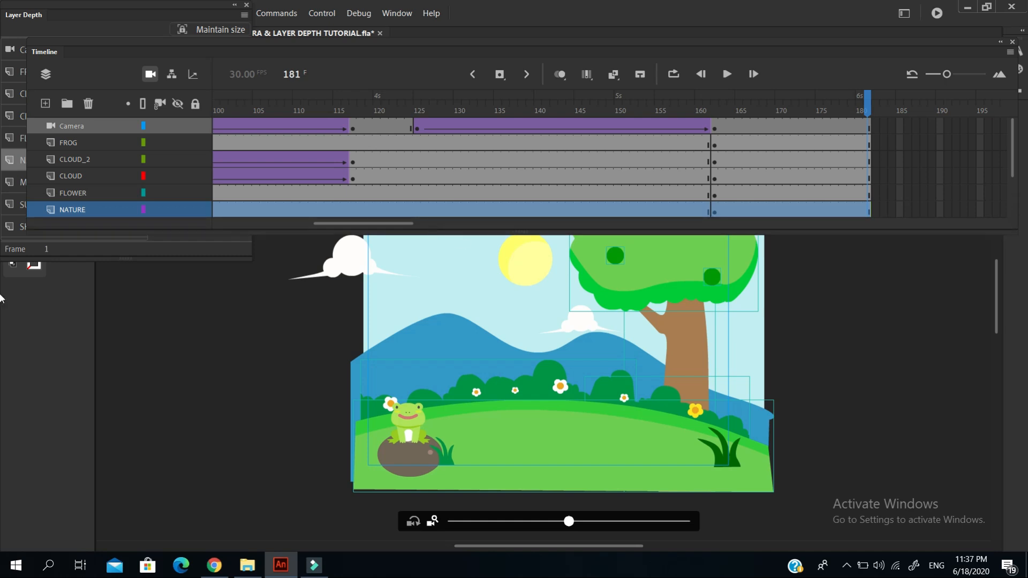
{"action": "mouse_move", "coordinate": [995, 320]}
{"action": "left_mouse_down"}
{"action": "mouse_move", "coordinate": [991, 301]}
{"action": "mouse_move", "coordinate": [994, 313]}
{"action": "left_mouse_up"}
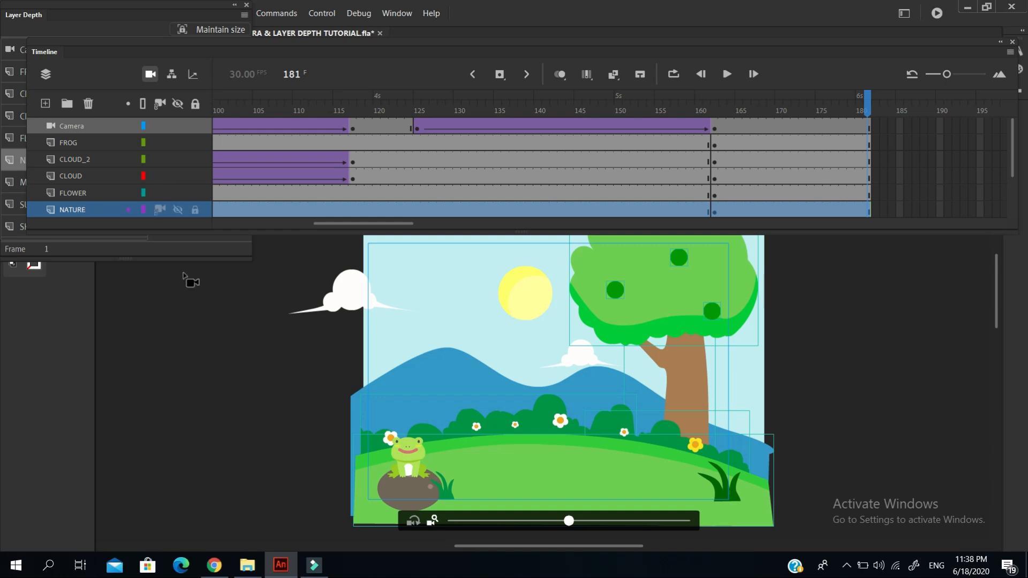
{"action": "left_click", "coordinate": [192, 247]}
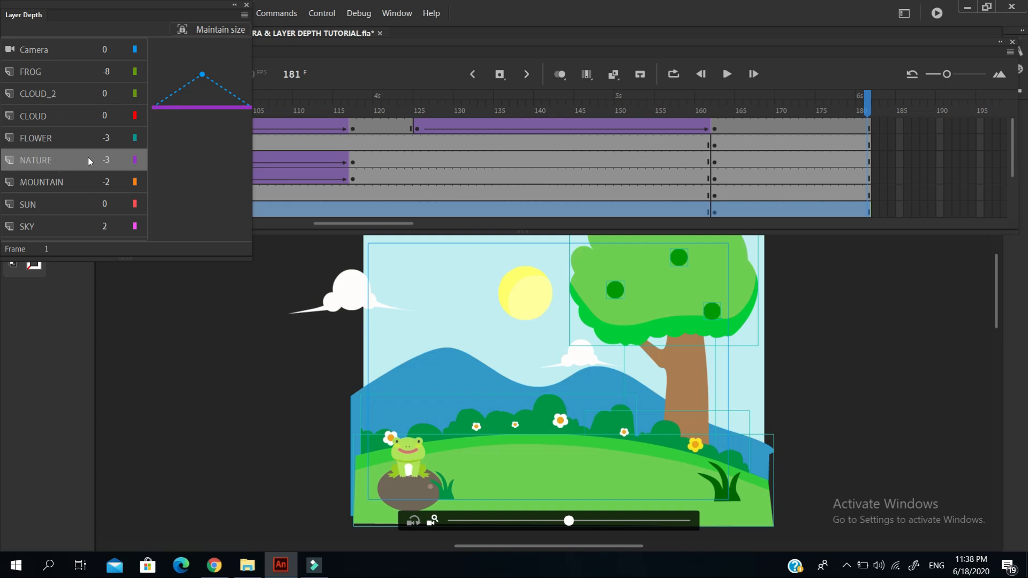
- Set the depth of the MOUNTAIN layer to 0 and of the FROG layer to -6
{"action": "left_click_drag", "start_coordinate": [106, 161], "coordinate": [112, 165]}
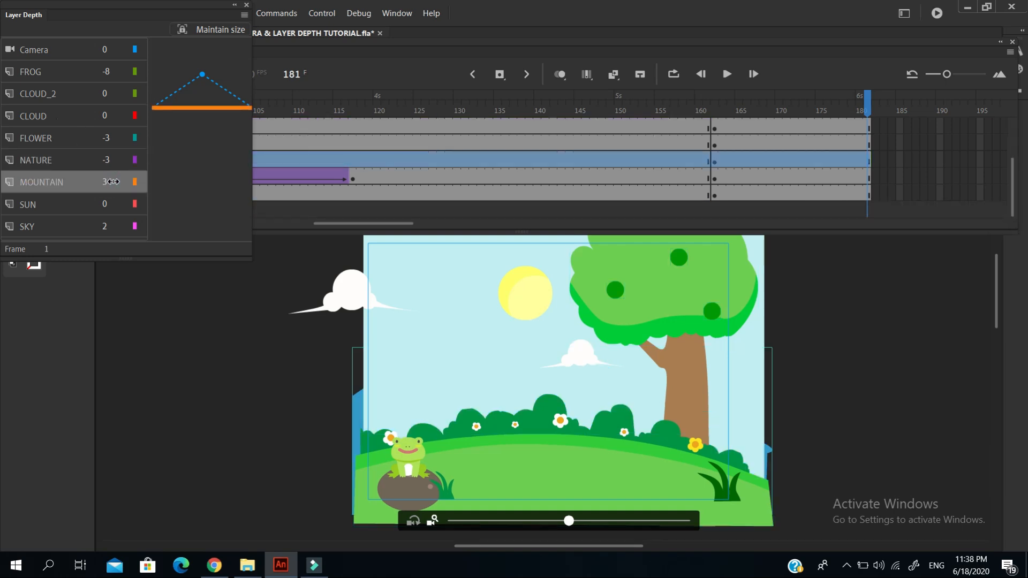
{"action": "left_click_drag", "start_coordinate": [112, 182], "coordinate": [114, 185]}
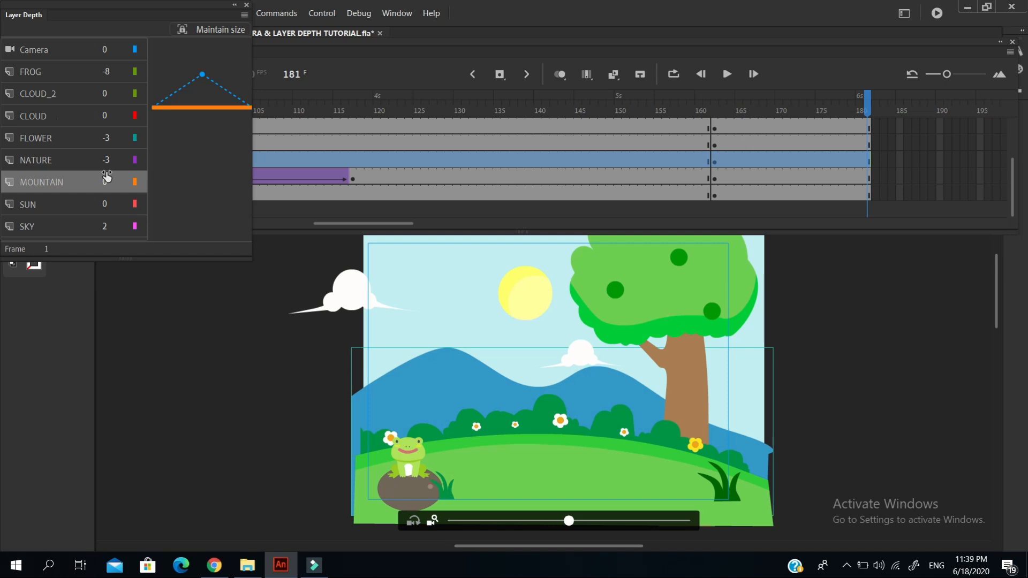
{"action": "left_click", "coordinate": [54, 72]}
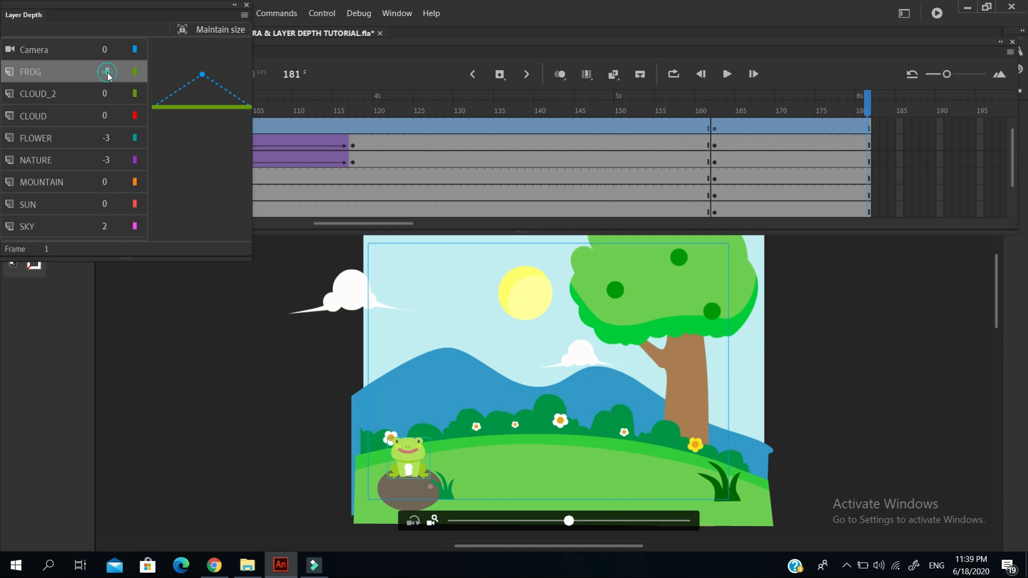
{"action": "mouse_move", "coordinate": [107, 72]}
{"action": "left_mouse_down"}
{"action": "mouse_move", "coordinate": [81, 71]}
{"action": "mouse_move", "coordinate": [112, 77]}
{"action": "left_mouse_up"}
- Set the depth of both the CLOUD_2 and CLOUD layers to -14
{"action": "left_click", "coordinate": [105, 95]}
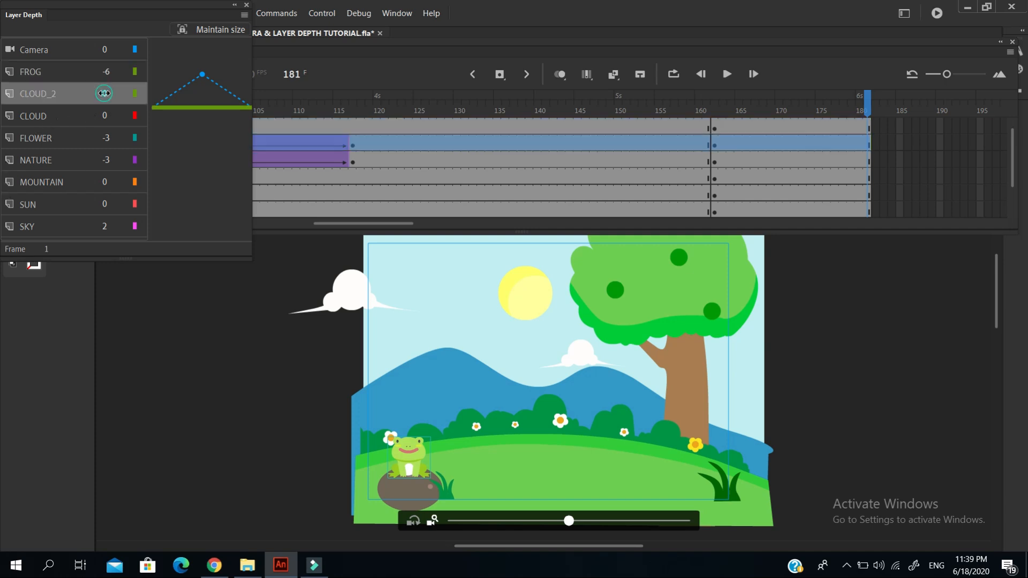
{"action": "left_click_drag", "start_coordinate": [78, 94], "coordinate": [100, 100]}
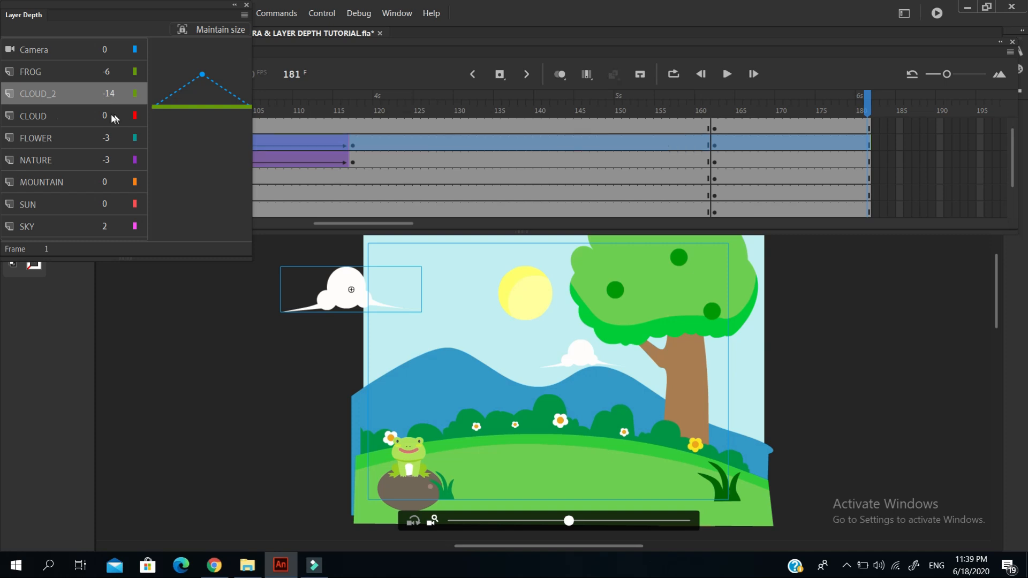
{"action": "left_click", "coordinate": [105, 118]}
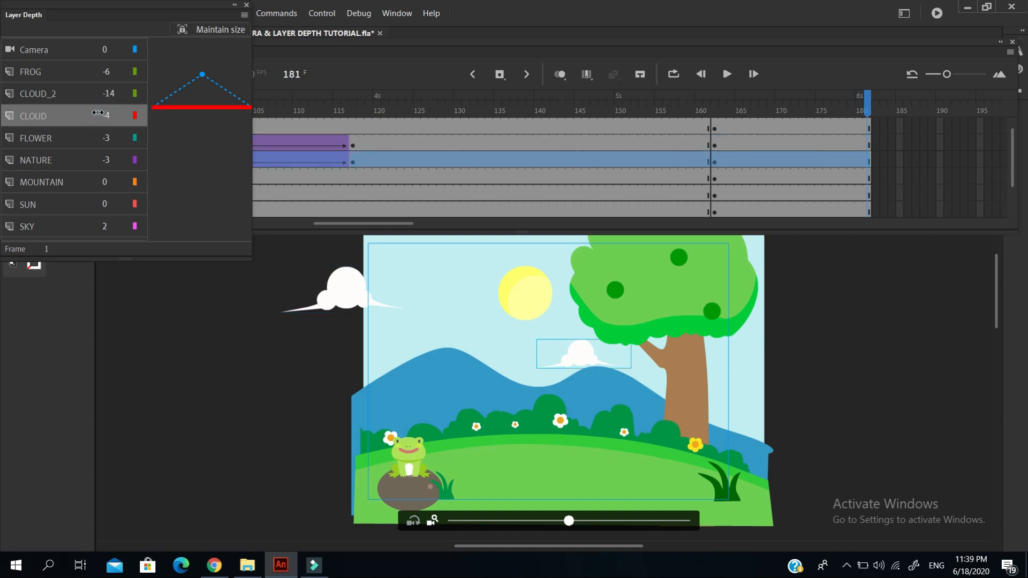
{"action": "left_click_drag", "start_coordinate": [78, 112], "coordinate": [102, 123]}
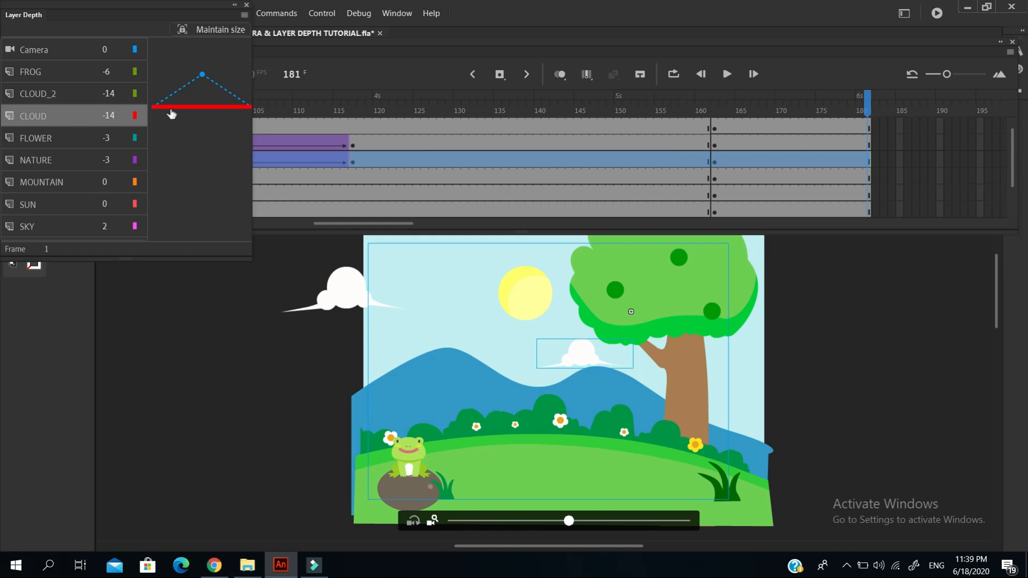
{"action": "left_click_drag", "start_coordinate": [186, 114], "coordinate": [188, 109]}
{"action": "left_click", "coordinate": [114, 118]}
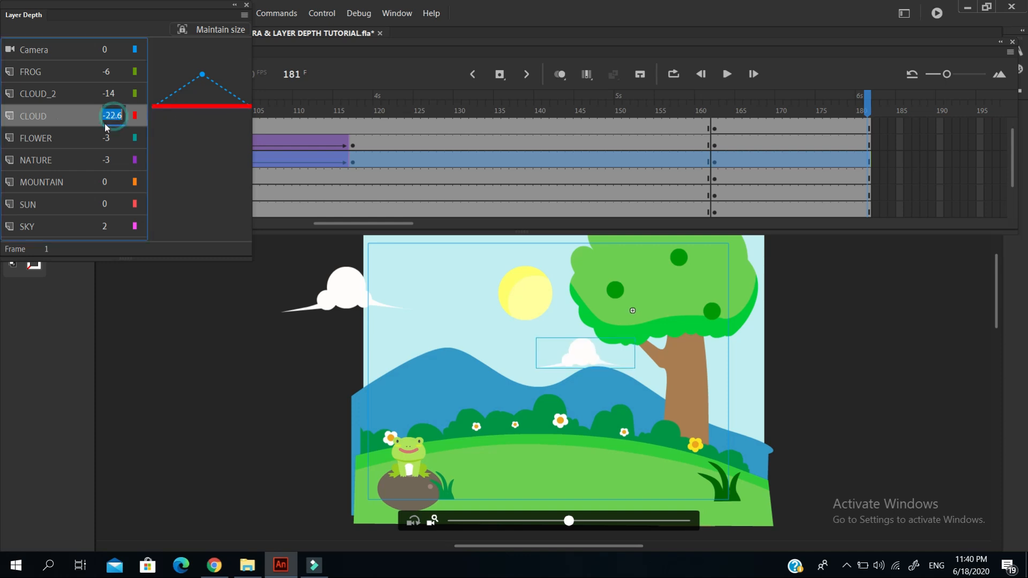
{"action": "type", "text": "-14"}
{"action": "key", "text": "Return"}
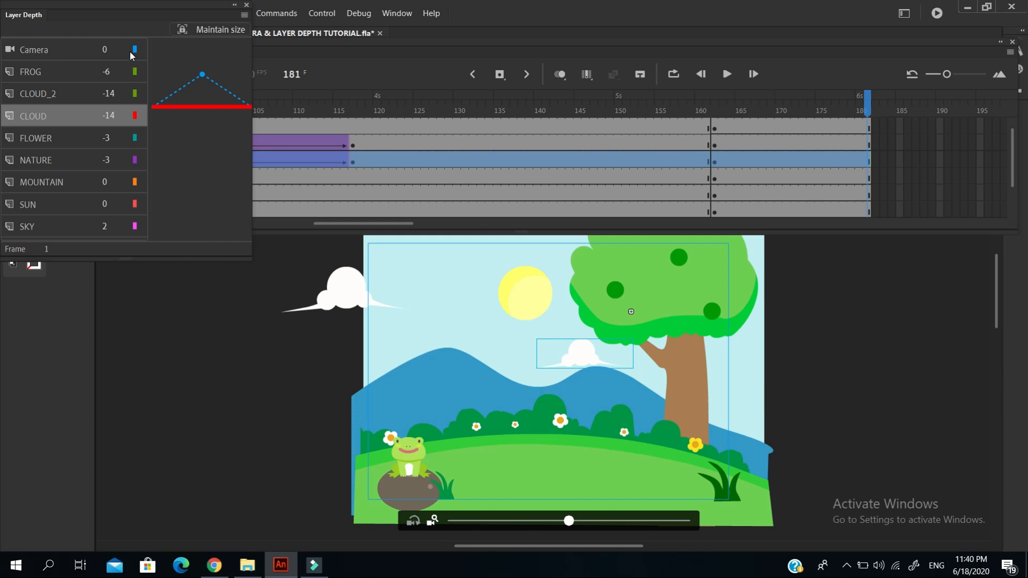
- Select the FLOWER layer, close the Layer Depth settings and save the document
{"action": "left_click", "coordinate": [47, 145]}
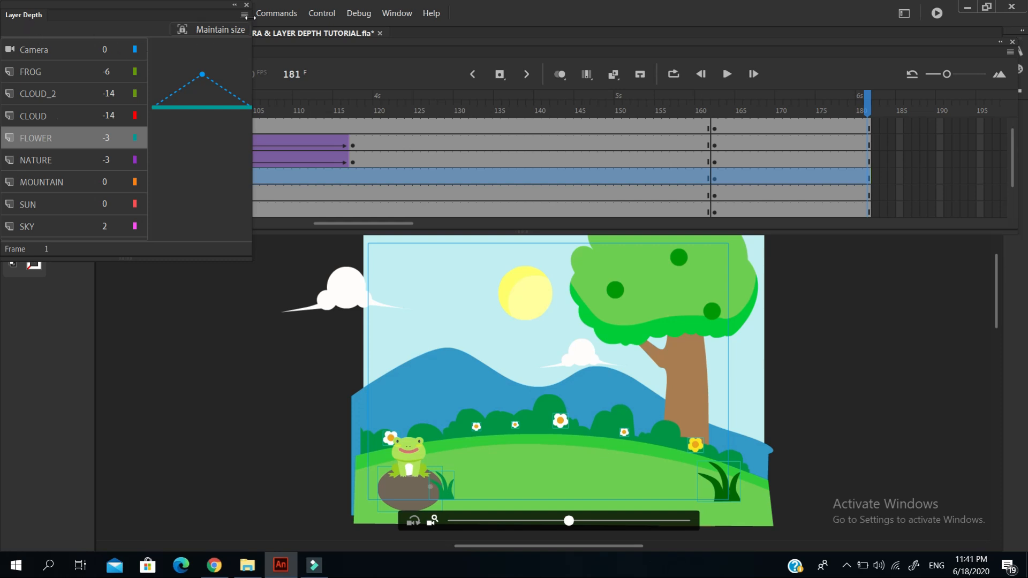
{"action": "left_click", "coordinate": [247, 5]}
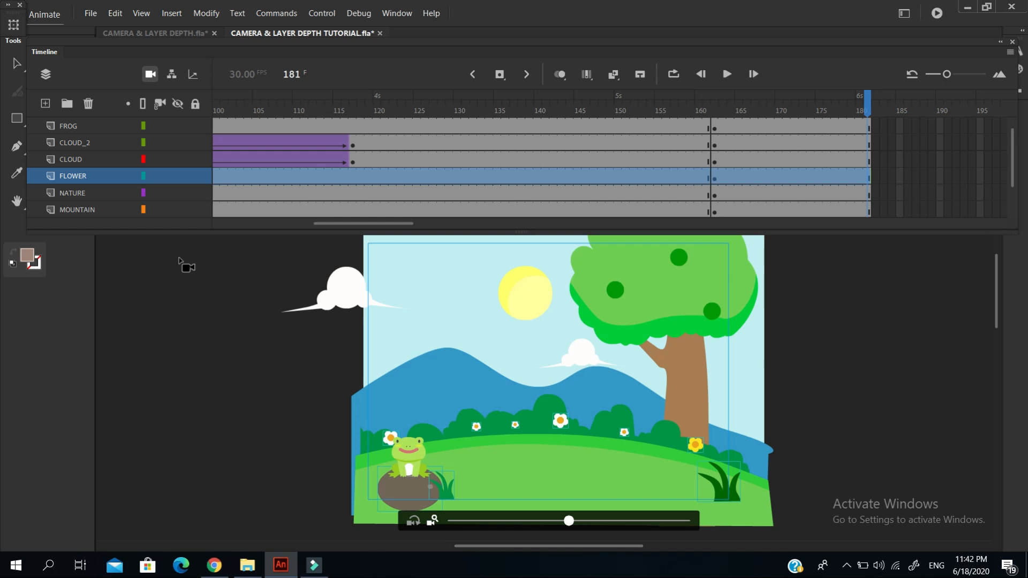
{"action": "left_click", "coordinate": [89, 18]}
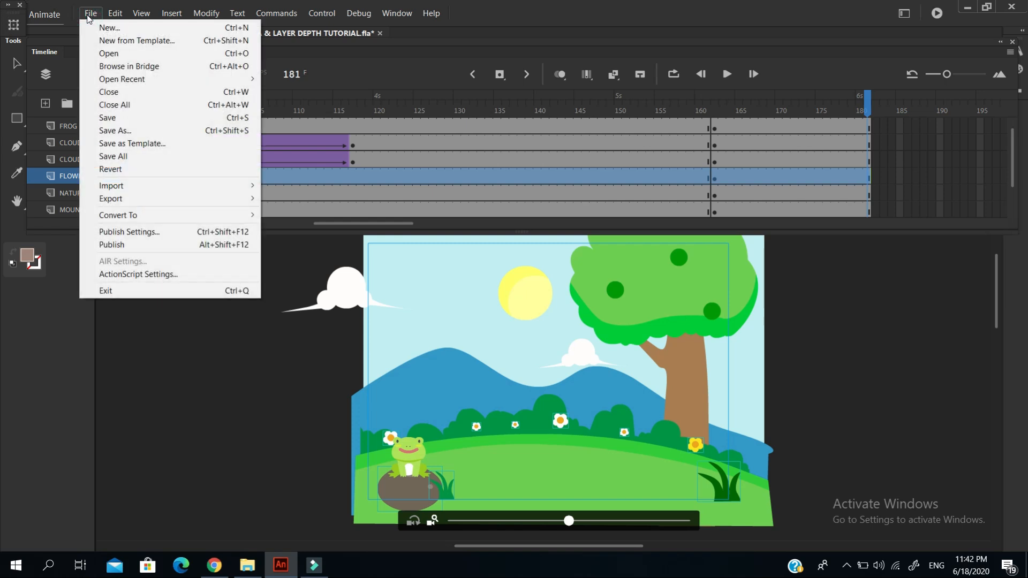
{"action": "left_click", "coordinate": [104, 118]}
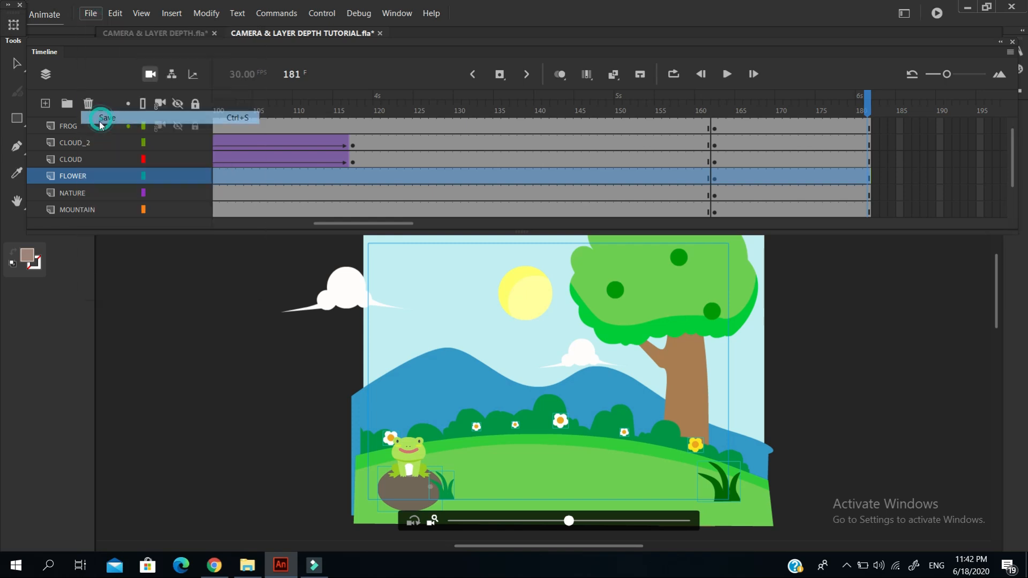
- Start a video/media export of the entire movie in H.264 format and choose the High Quality 1080p HD preset
{"action": "left_click", "coordinate": [89, 16]}
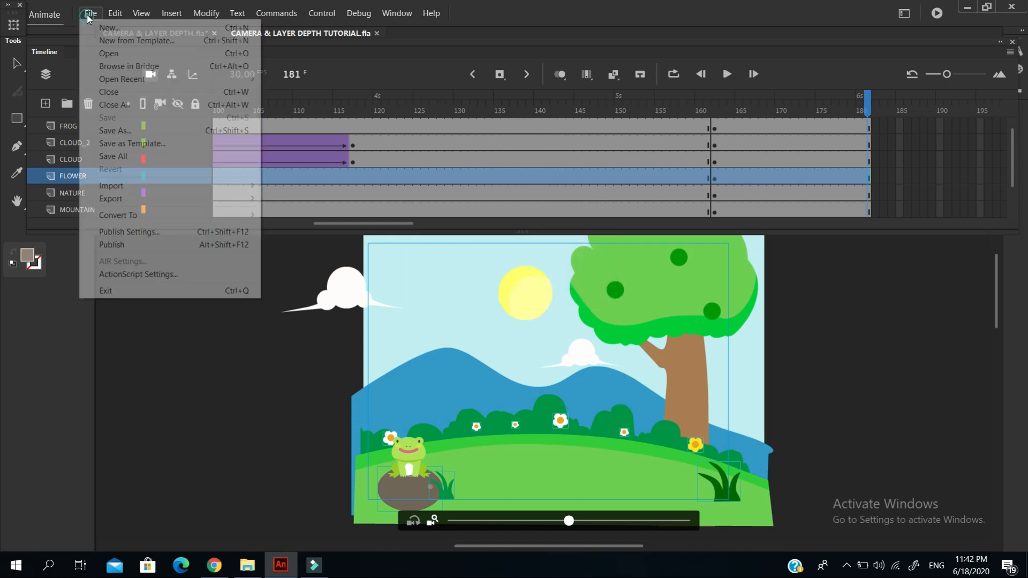
{"action": "mouse_move", "coordinate": [196, 203]}
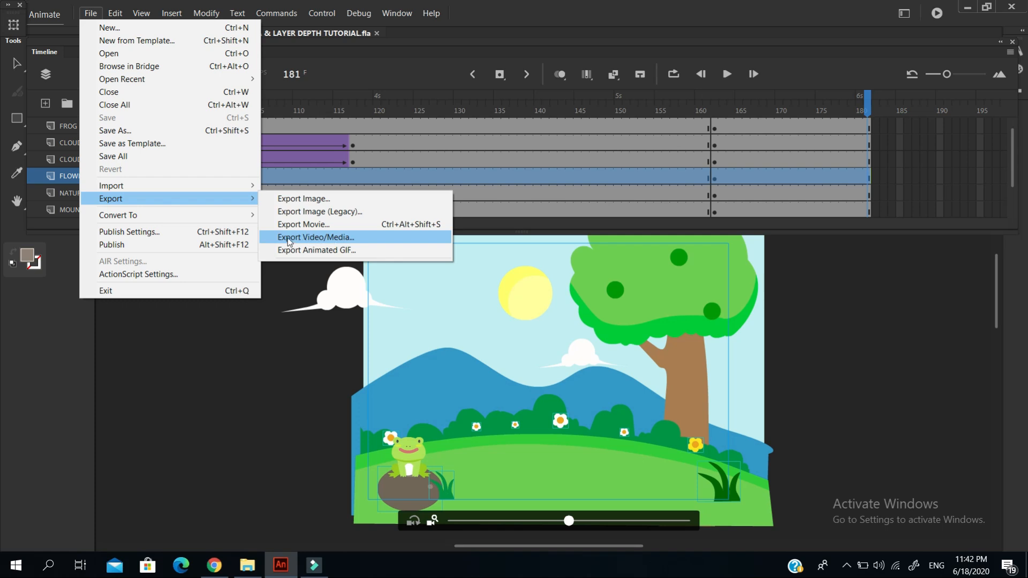
{"action": "left_click", "coordinate": [321, 238]}
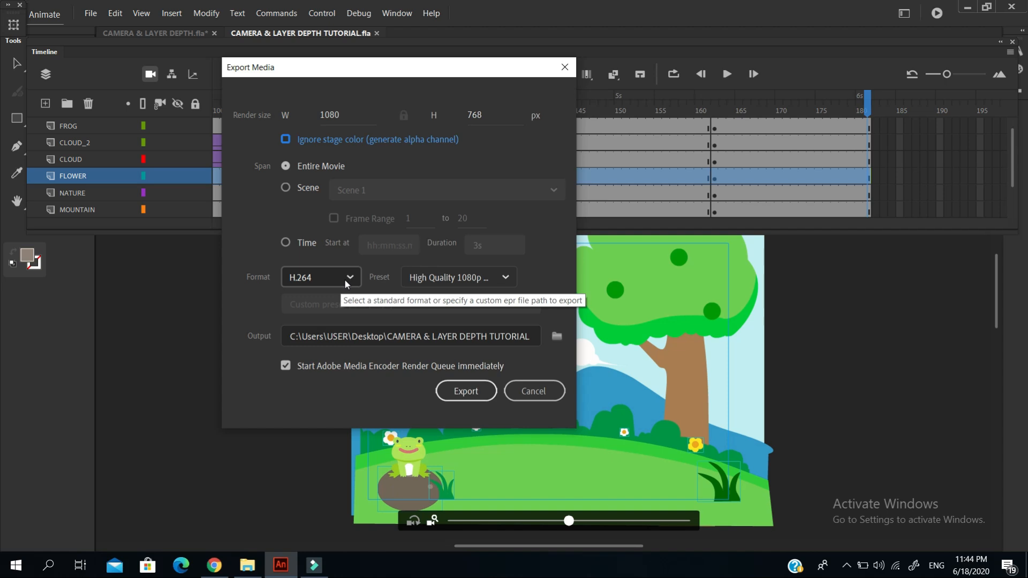
{"action": "left_click", "coordinate": [506, 279]}
{"action": "scroll", "coordinate": [515, 131], "scroll_direction": "up", "scroll_amount": 3}
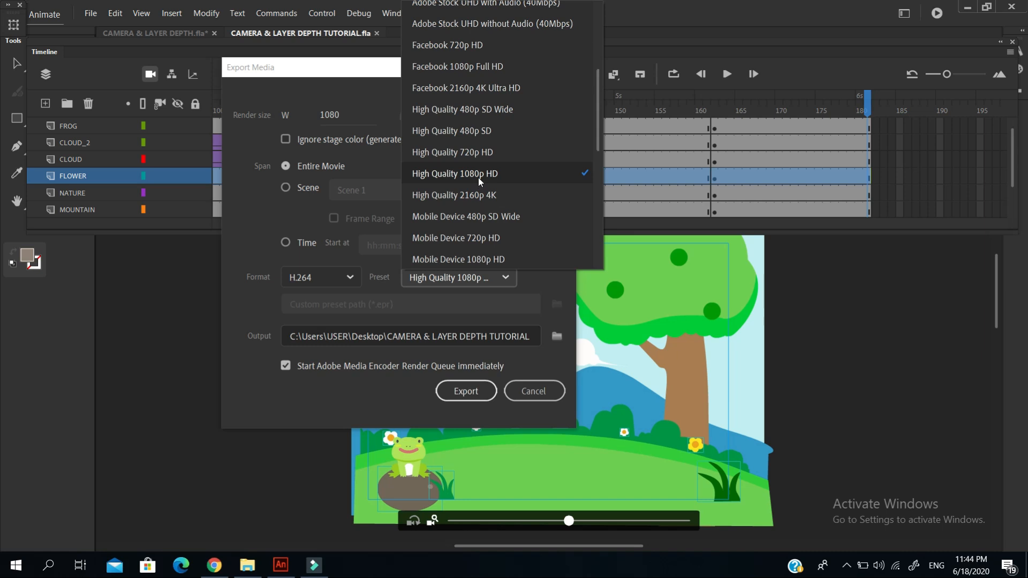
{"action": "scroll", "coordinate": [507, 184], "scroll_direction": "down", "scroll_amount": 5}
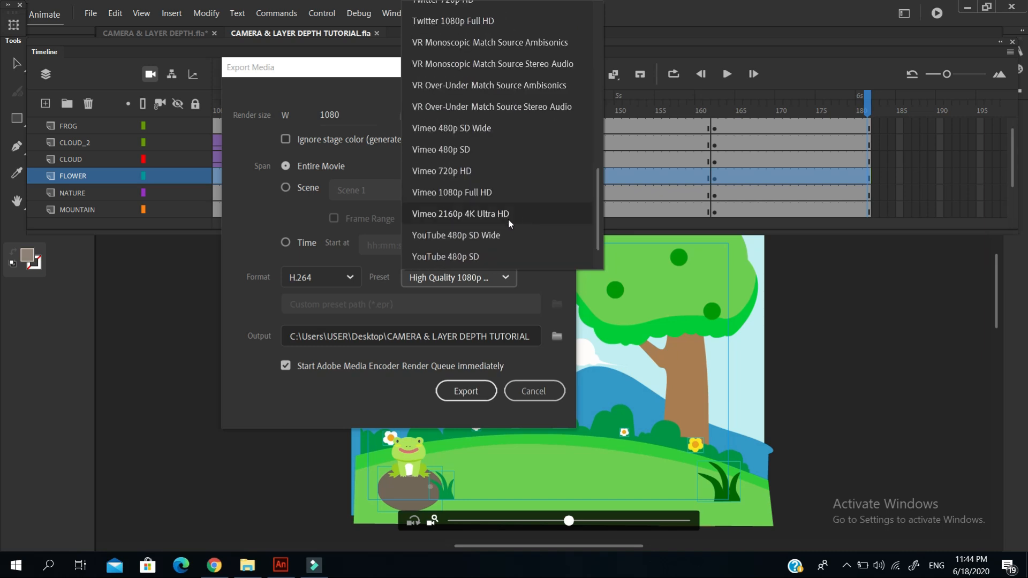
{"action": "scroll", "coordinate": [508, 249], "scroll_direction": "down", "scroll_amount": 2}
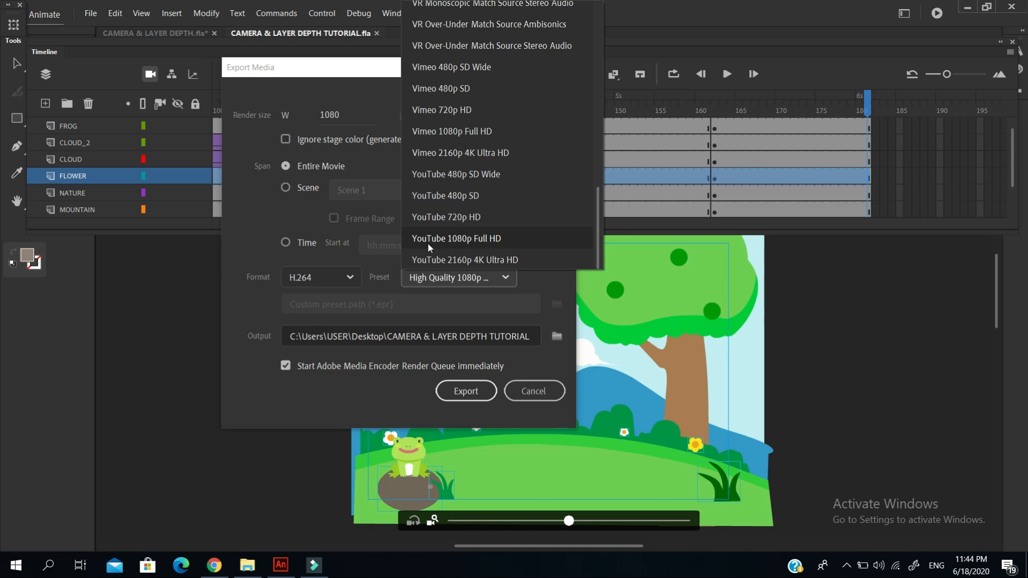
{"action": "left_click_drag", "start_coordinate": [597, 253], "coordinate": [603, 143]}
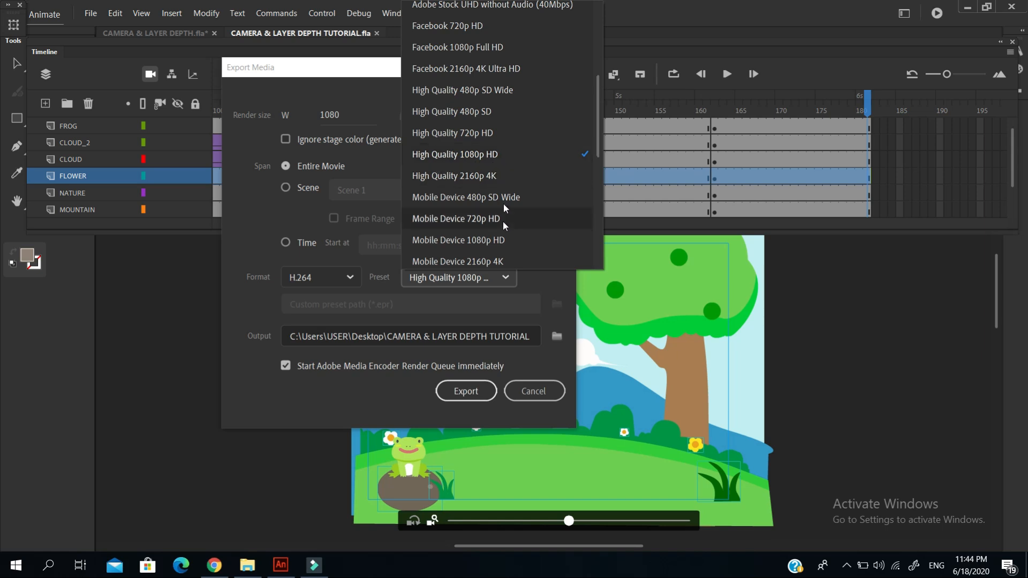
{"action": "left_click", "coordinate": [495, 153]}
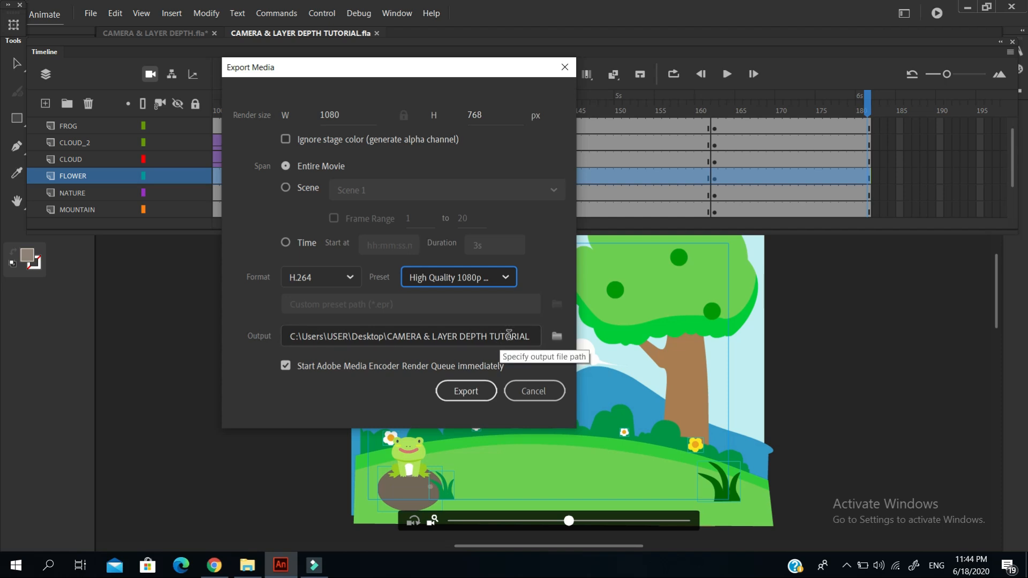
- Set the export destination to CAMERA & LAYER DEPTH TUTORIAL on the Desktop and export the video
{"action": "left_click", "coordinate": [553, 339]}
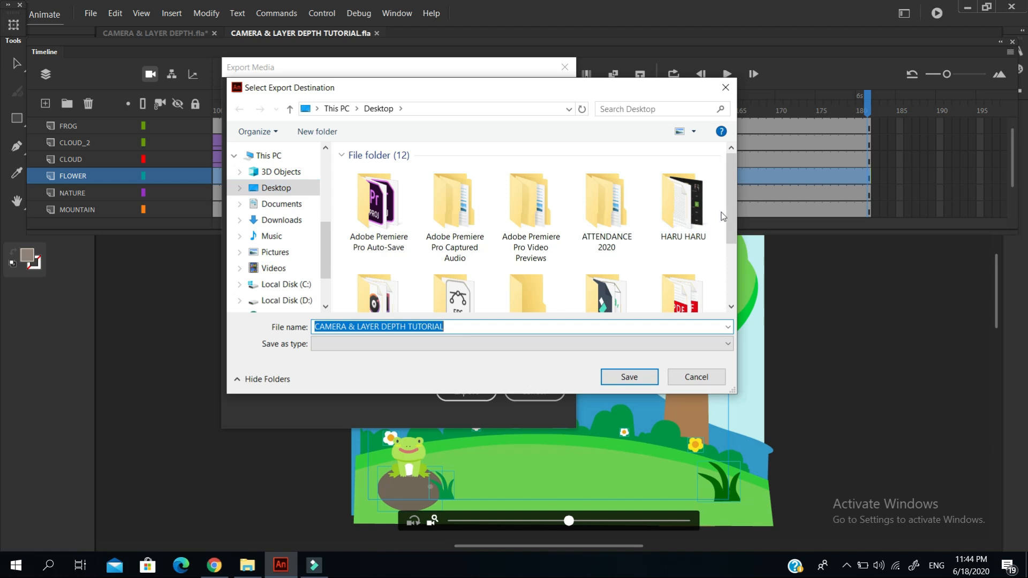
{"action": "left_click_drag", "start_coordinate": [731, 217], "coordinate": [735, 299]}
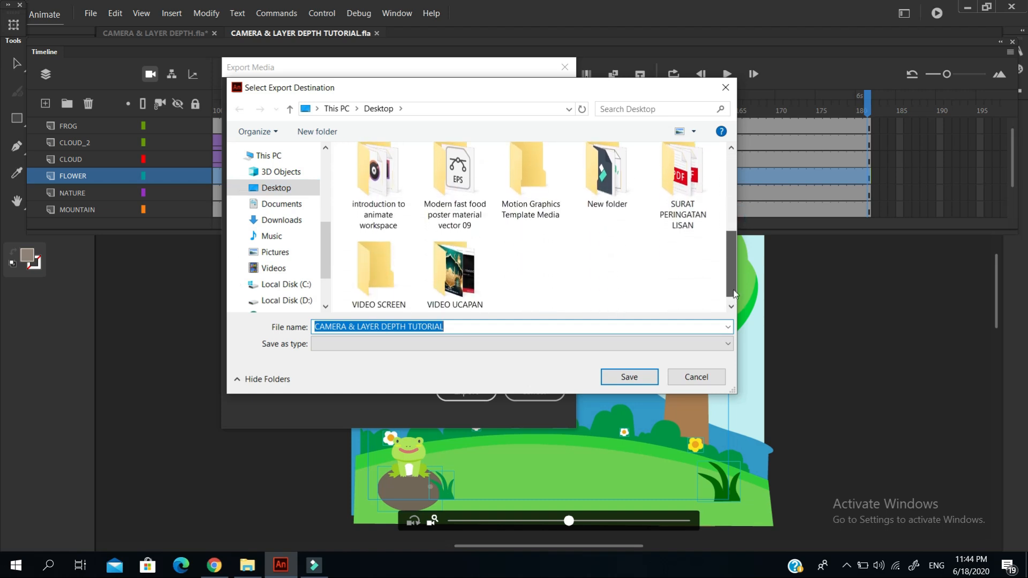
{"action": "scroll", "coordinate": [599, 203], "scroll_direction": "up", "scroll_amount": 2}
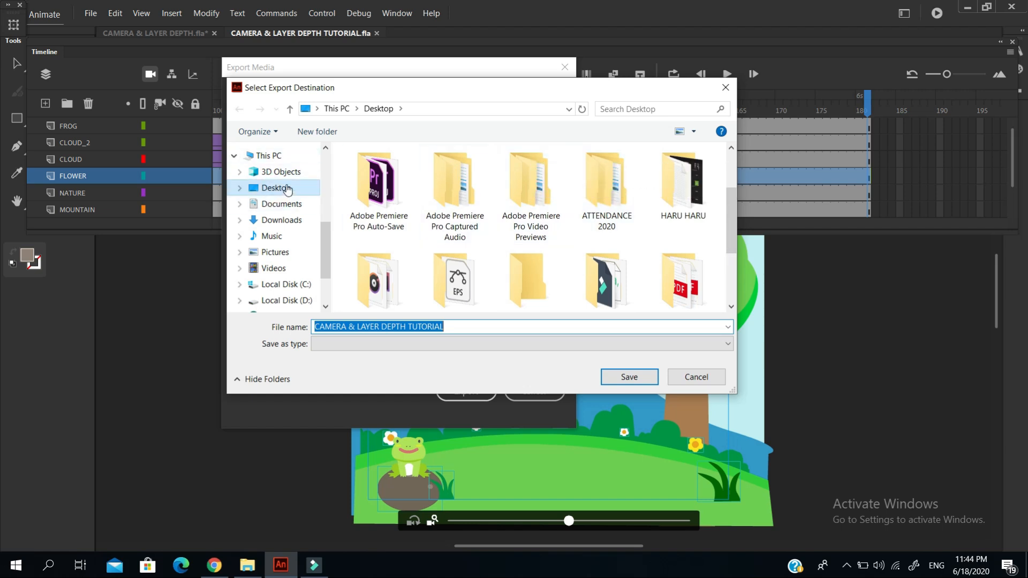
{"action": "left_click", "coordinate": [640, 380]}
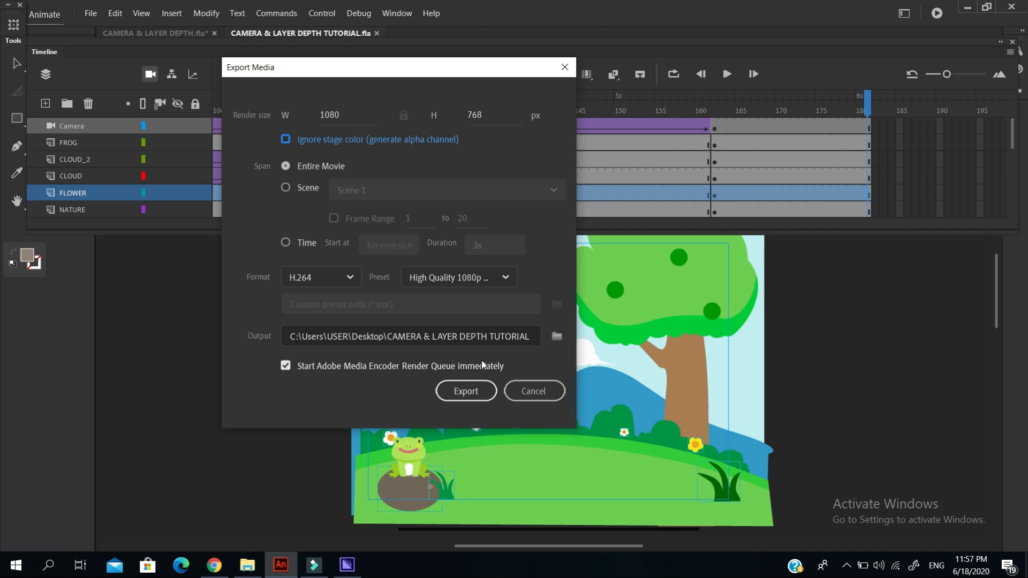
{"action": "left_click", "coordinate": [474, 392]}
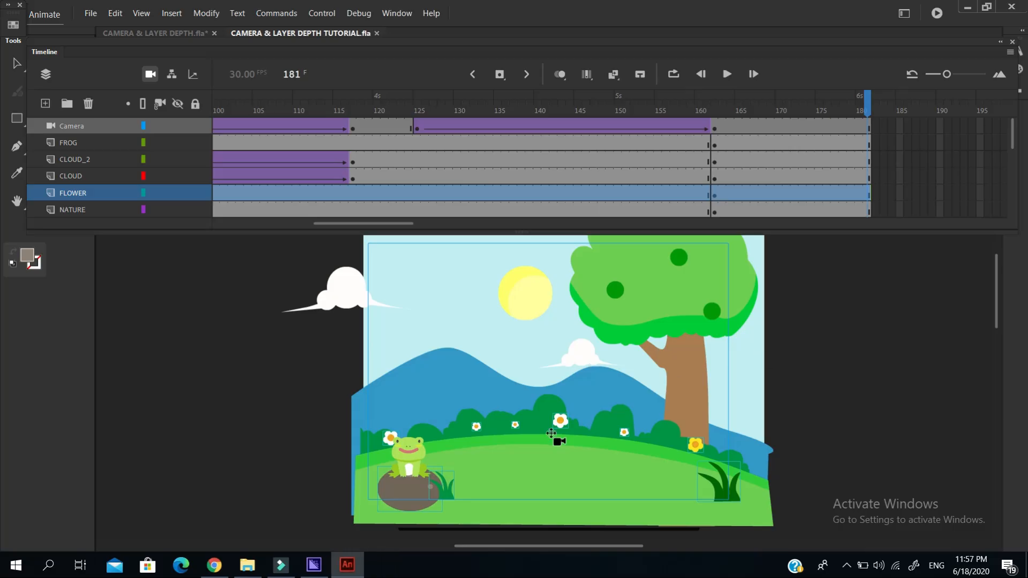
- Switch to Adobe Media Encoder, open the output folder of CAMERA & LAYER DEPTH TUTORIAL_2.mp4 and search it for "CAMERA"
{"action": "left_click", "coordinate": [315, 567]}
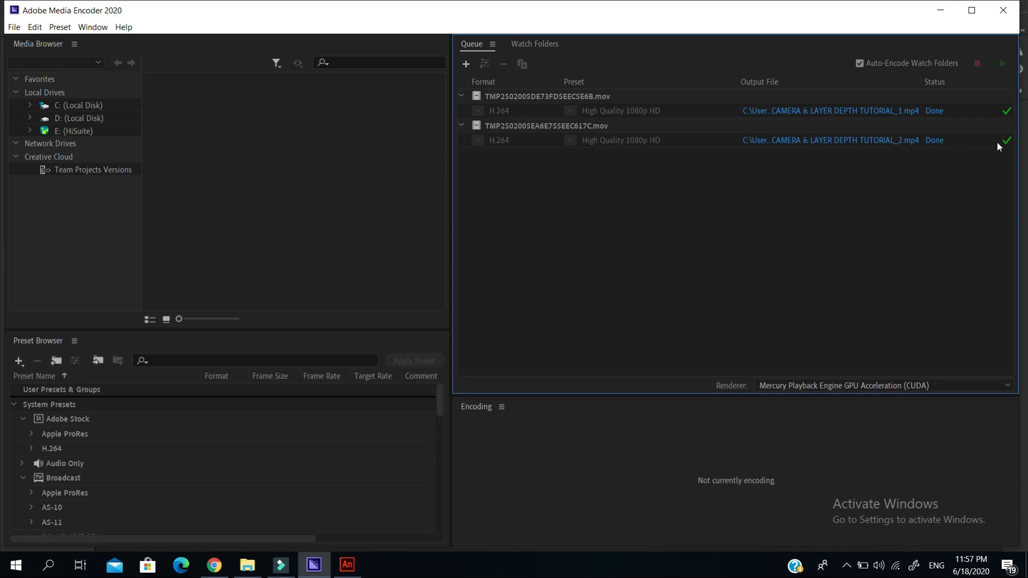
{"action": "left_click", "coordinate": [884, 141]}
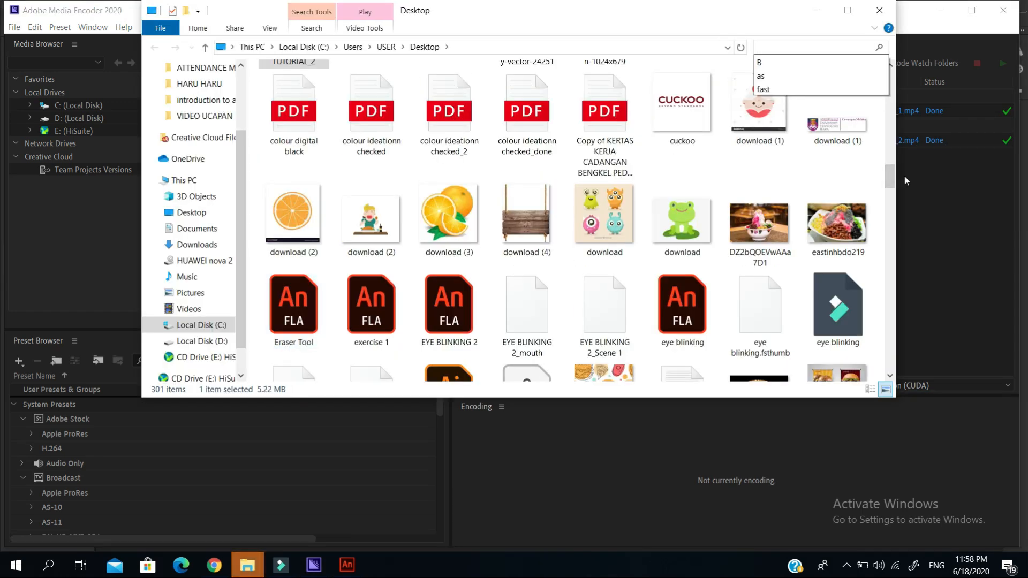
{"action": "type", "text": "CAMERA"}
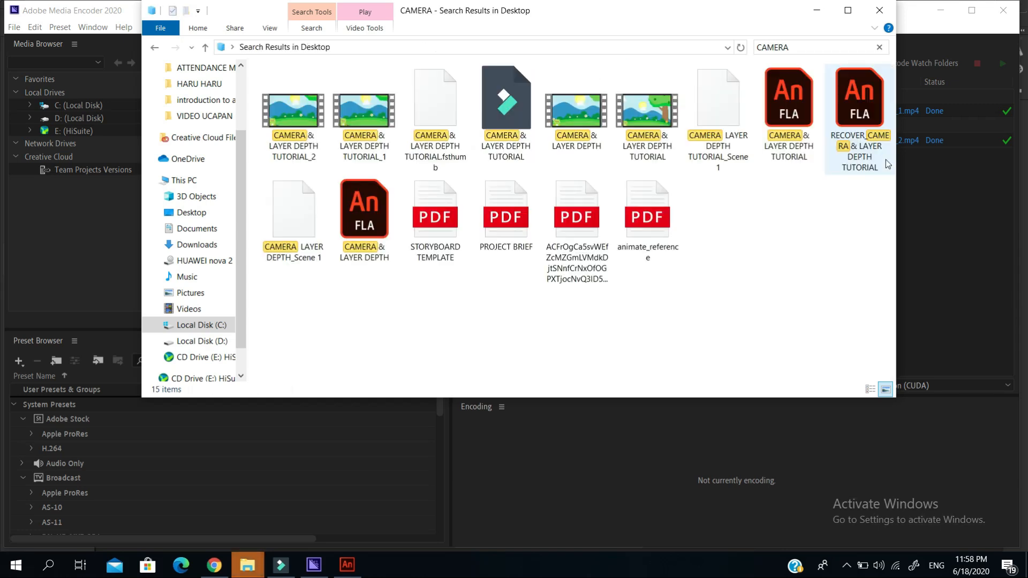
- Open the CAMERA & LAYER DEPTH TUTORIAL_2 video with VLC media player and play it
{"action": "left_click", "coordinate": [293, 119]}
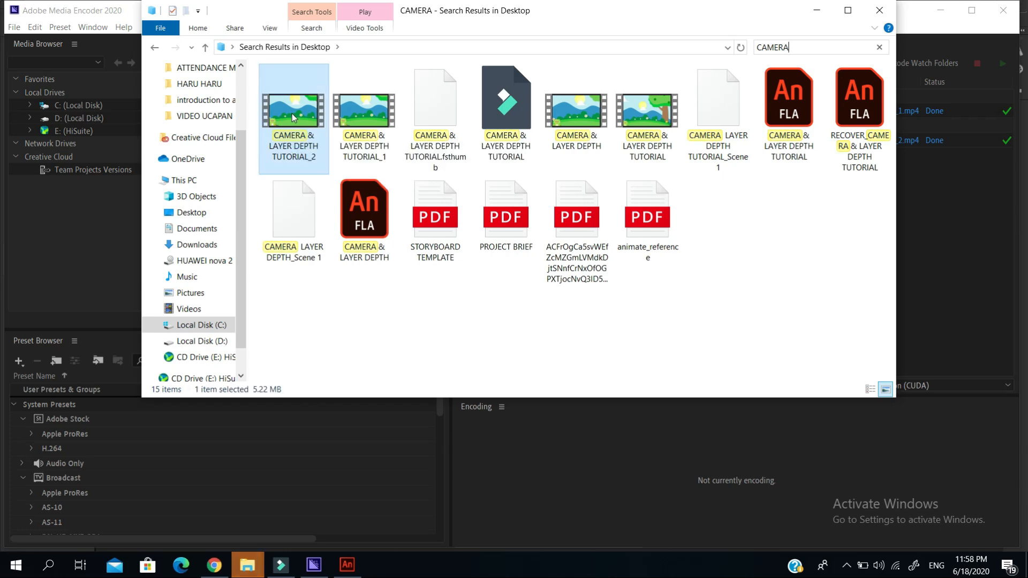
{"action": "right_click", "coordinate": [292, 114]}
{"action": "mouse_move", "coordinate": [531, 183]}
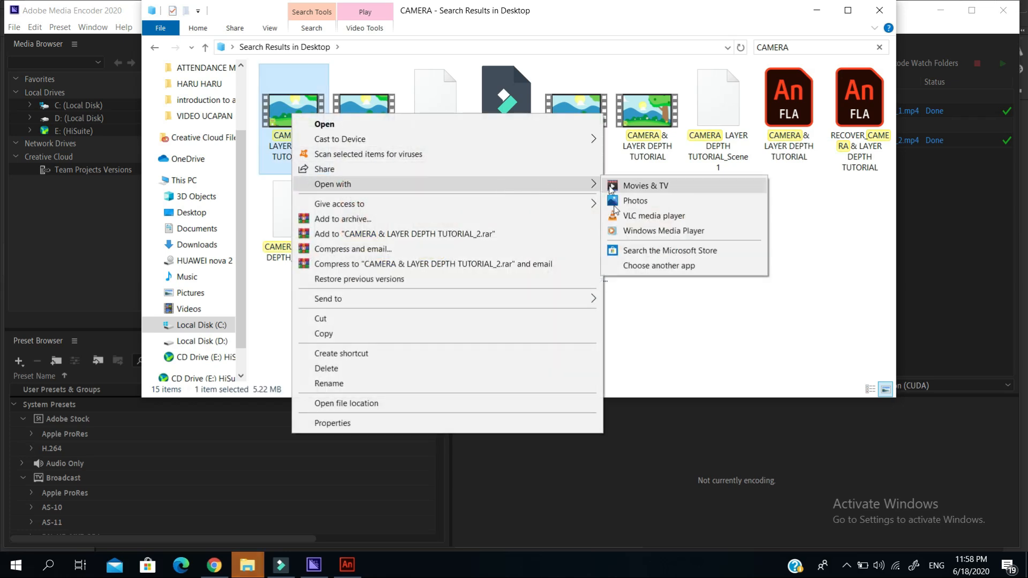
{"action": "left_click", "coordinate": [620, 217]}
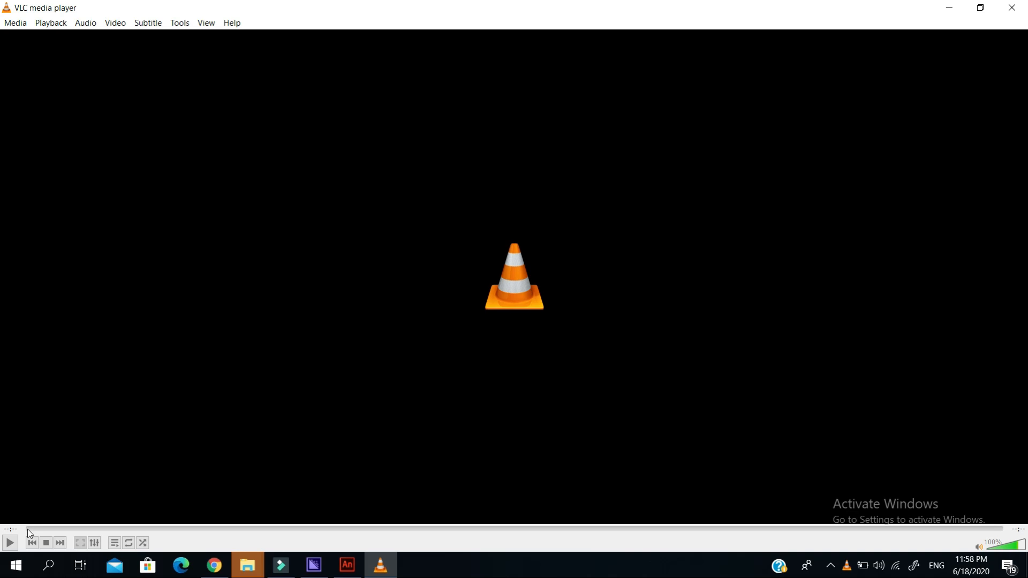
{"action": "left_click", "coordinate": [4, 546]}
- Close the video player and the folder window, then return to Adobe Animate and dismiss the export message
{"action": "left_click", "coordinate": [1019, 6]}
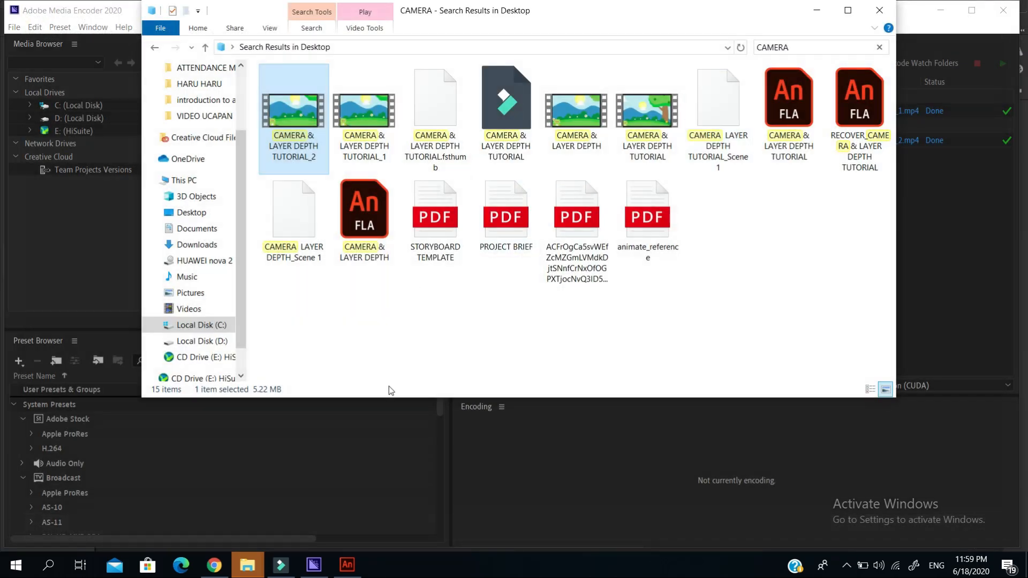
{"action": "left_click", "coordinate": [880, 10]}
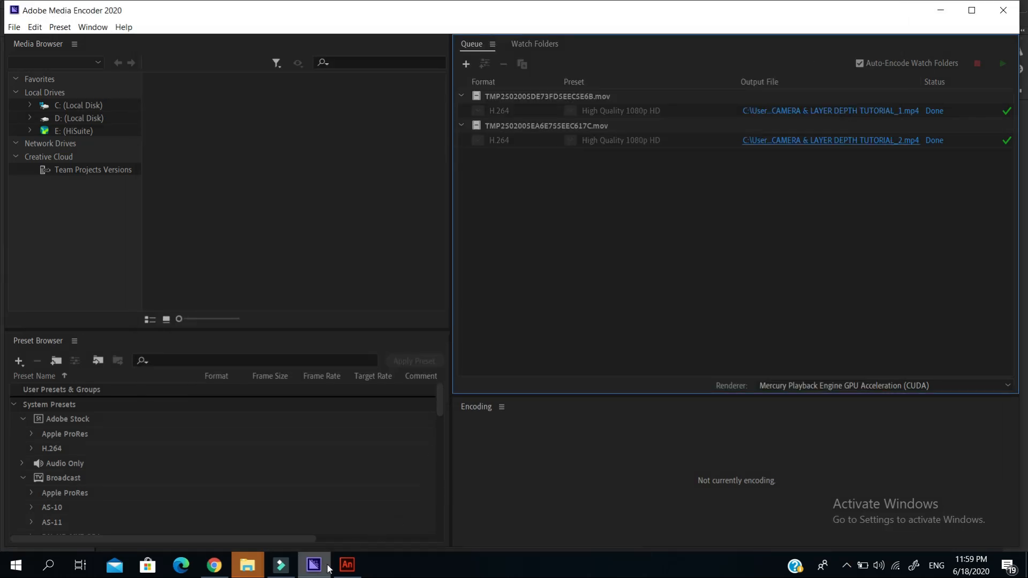
{"action": "left_click", "coordinate": [346, 565]}
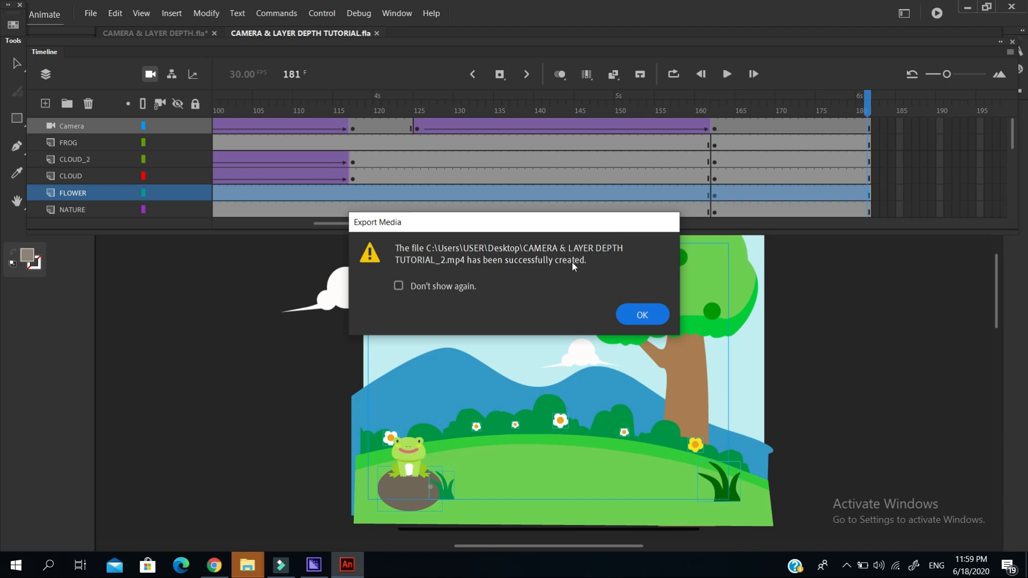
{"action": "left_click", "coordinate": [639, 316]}
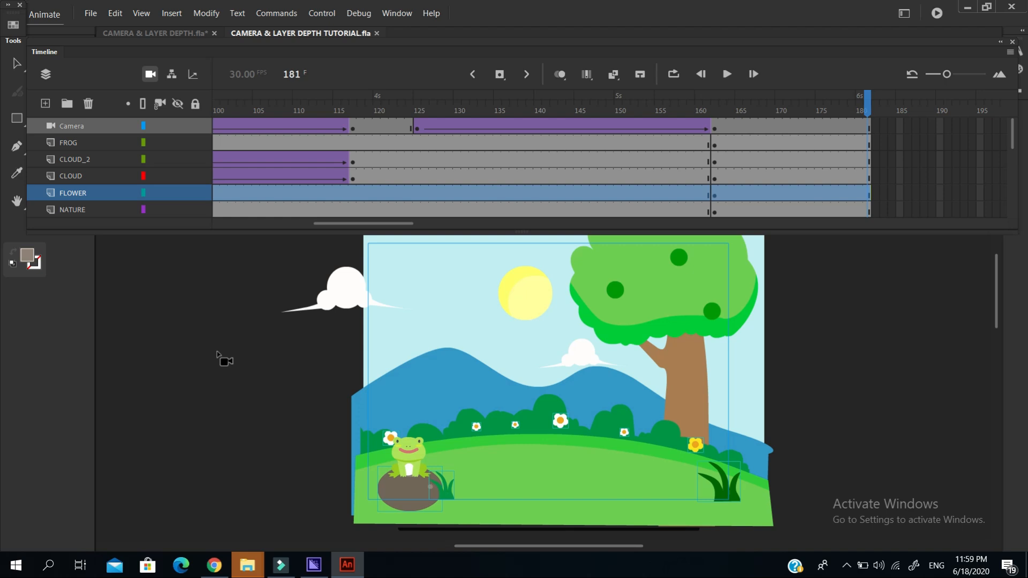